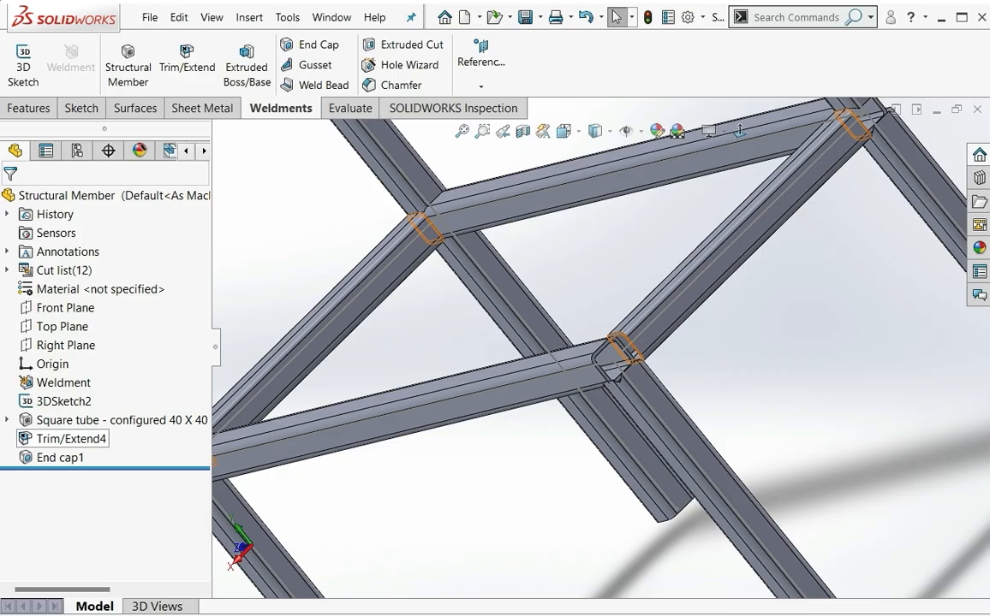
Suppress the Trim/Extend4 and End cap1 features together
click(71, 438)
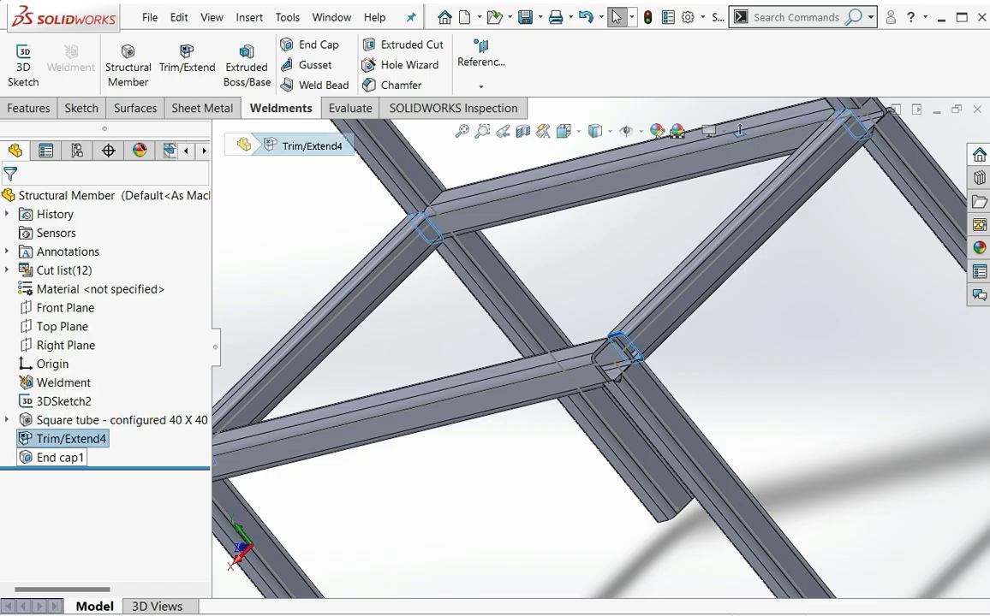
ctrl+click(60, 457)
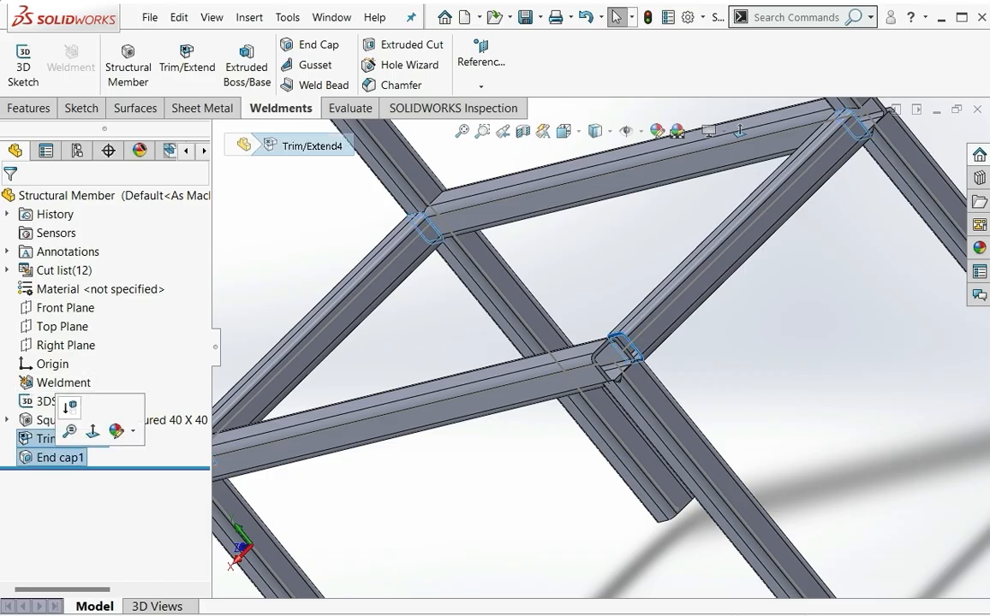
click(50, 364)
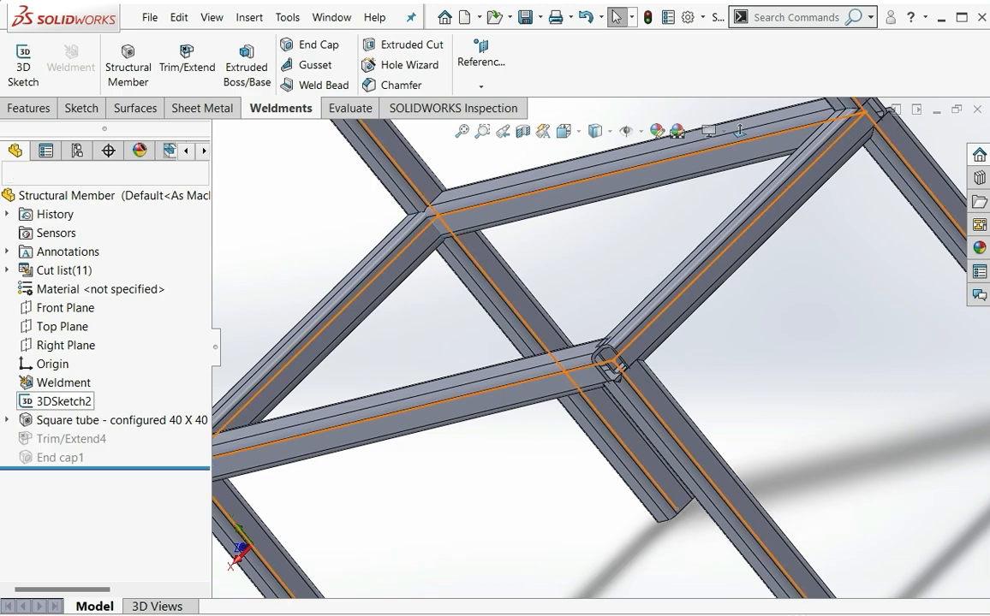
Edit the square tube structural member and apply the second corner treatment type, End Butt1, to Group1
right_click(60, 419)
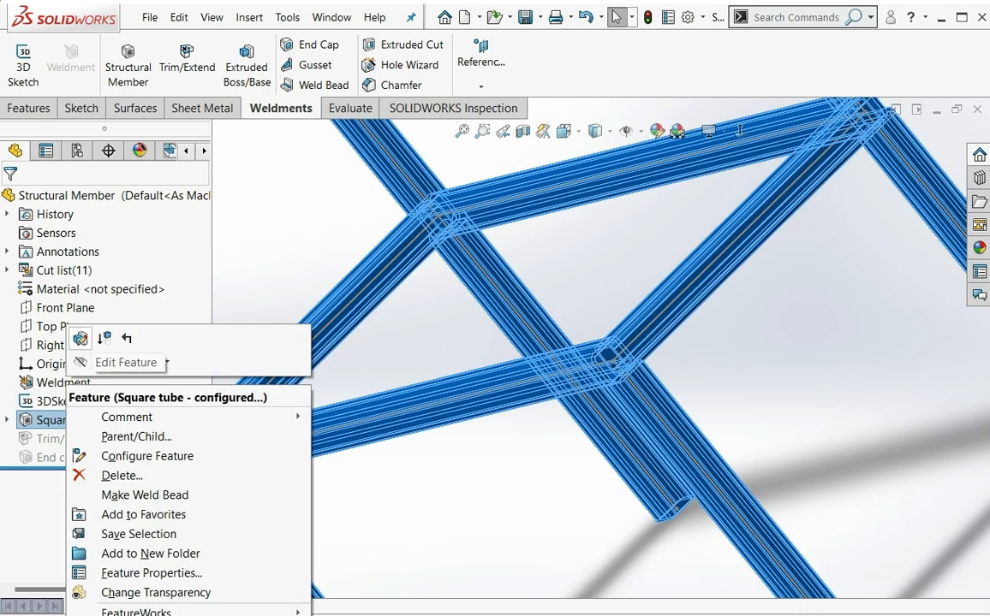
click(80, 338)
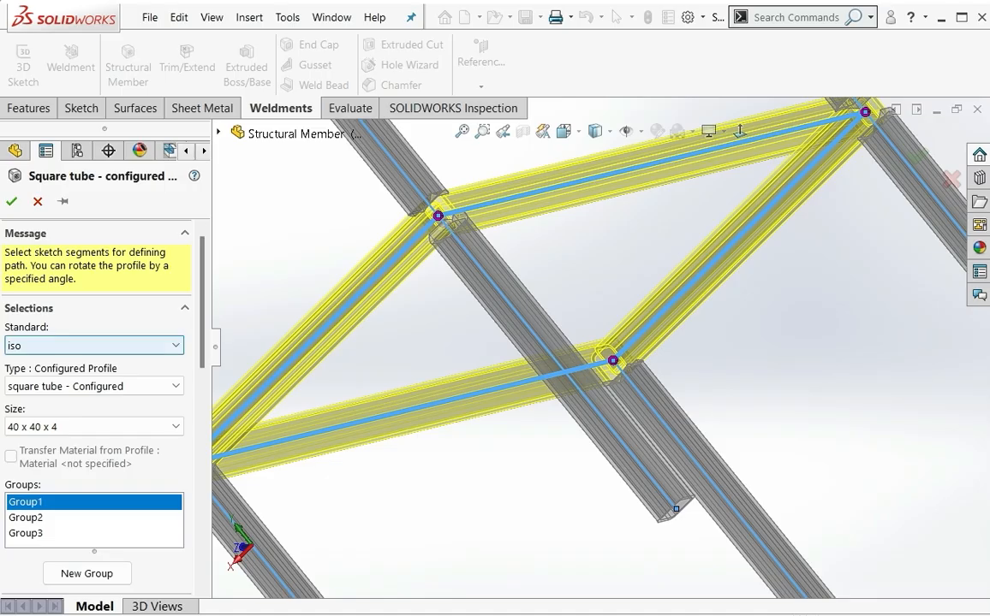
scroll(94, 386, down, 10)
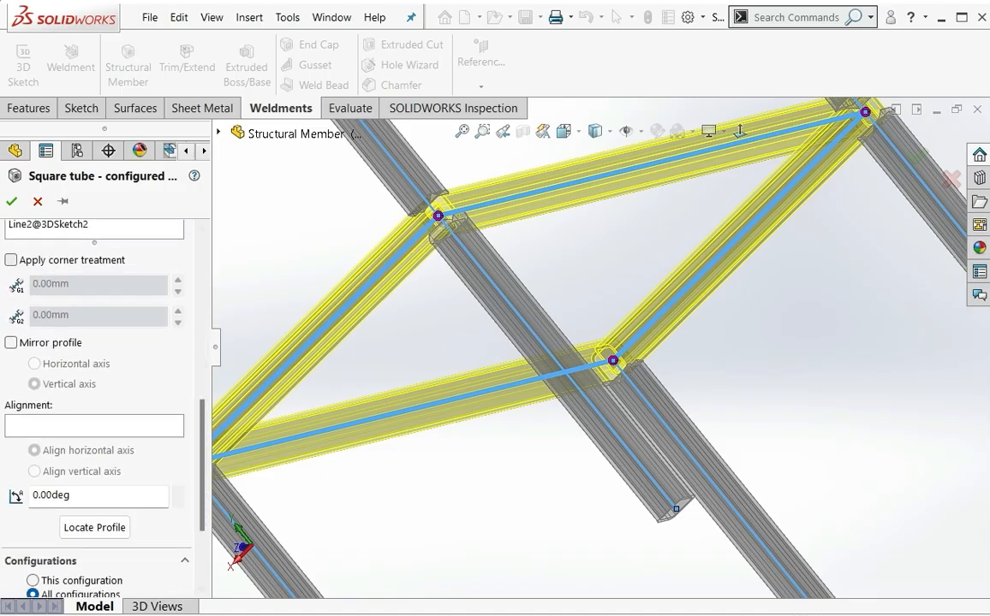
click(11, 260)
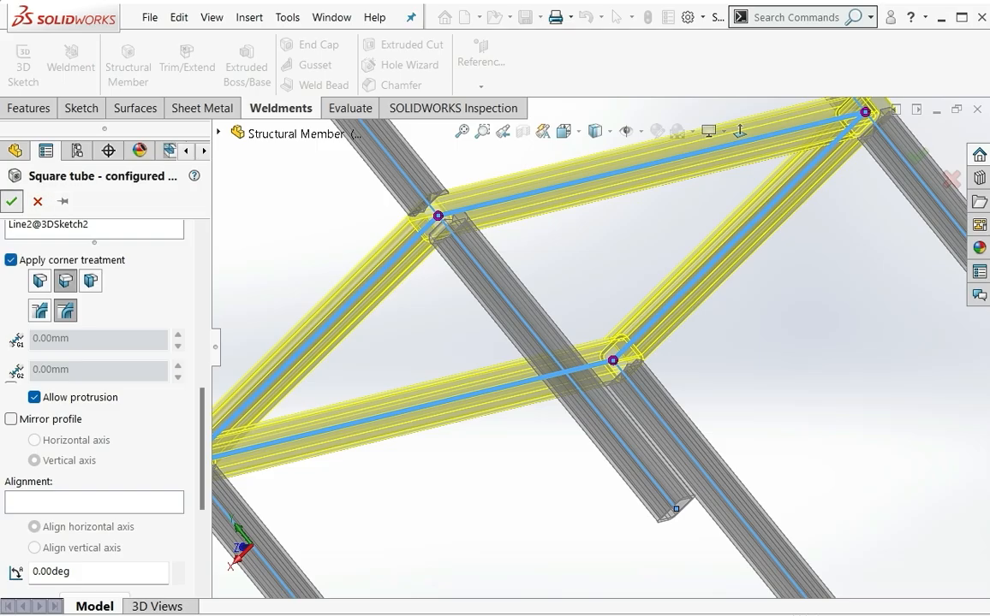
click(11, 200)
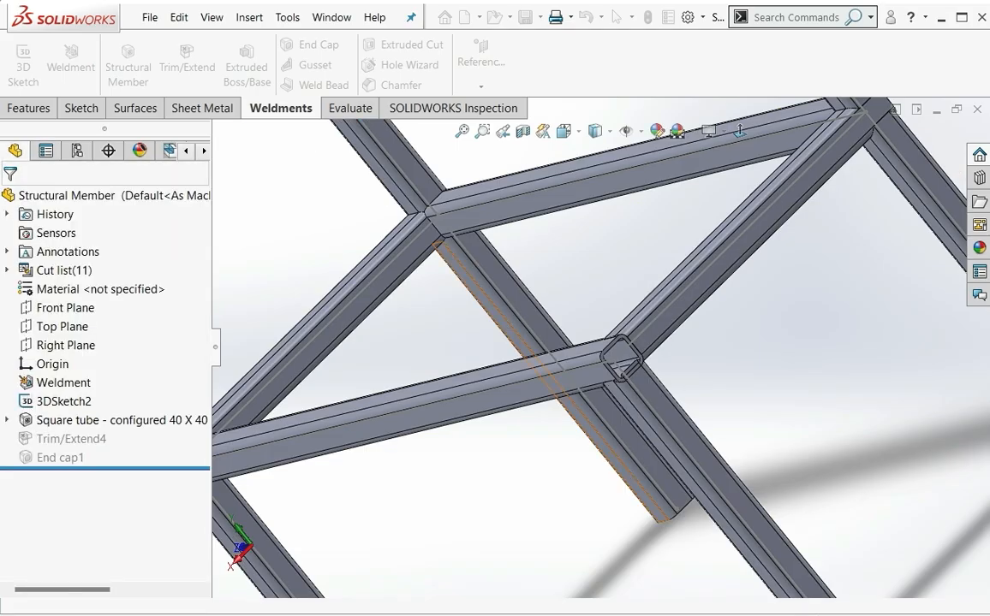
Start a weld bead at the open-ended frame corner, from the flat face of the open-ended tube to the adjoining face of the butting tube
middle_drag(661, 395, 625, 377)
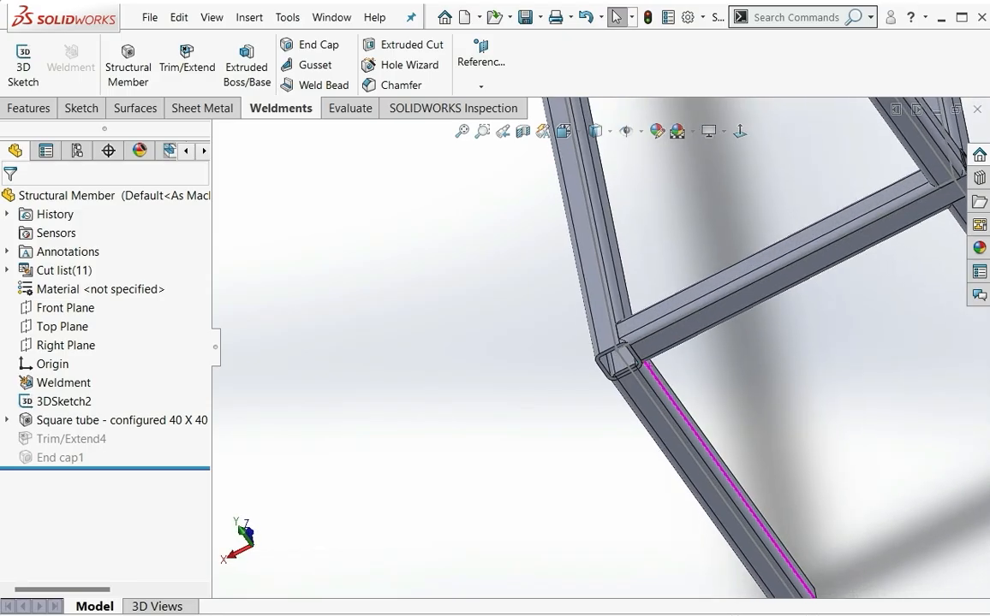
scroll(622, 289, down, 3)
scroll(672, 391, up, 2)
scroll(676, 396, down, 3)
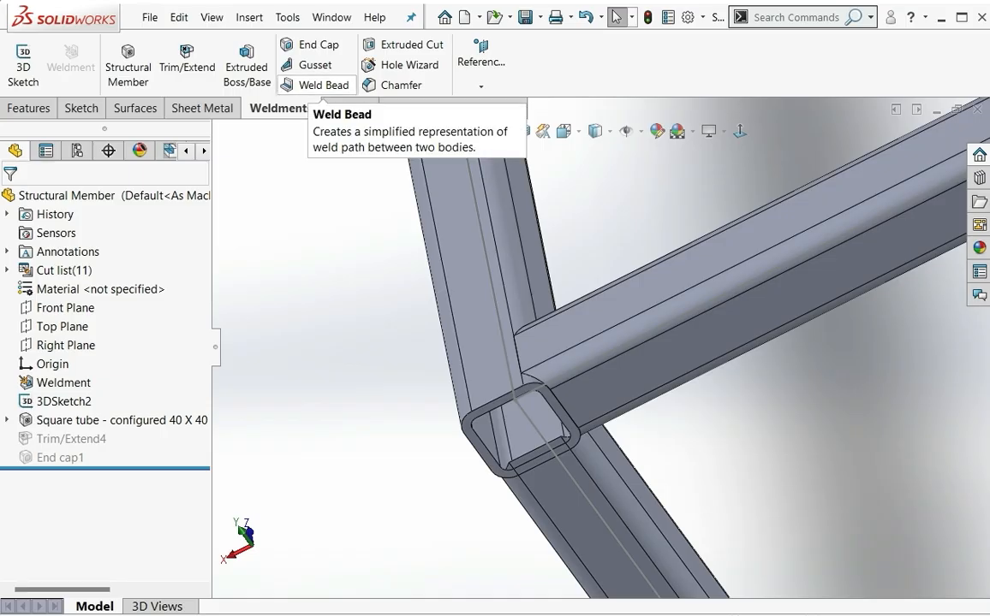
click(313, 84)
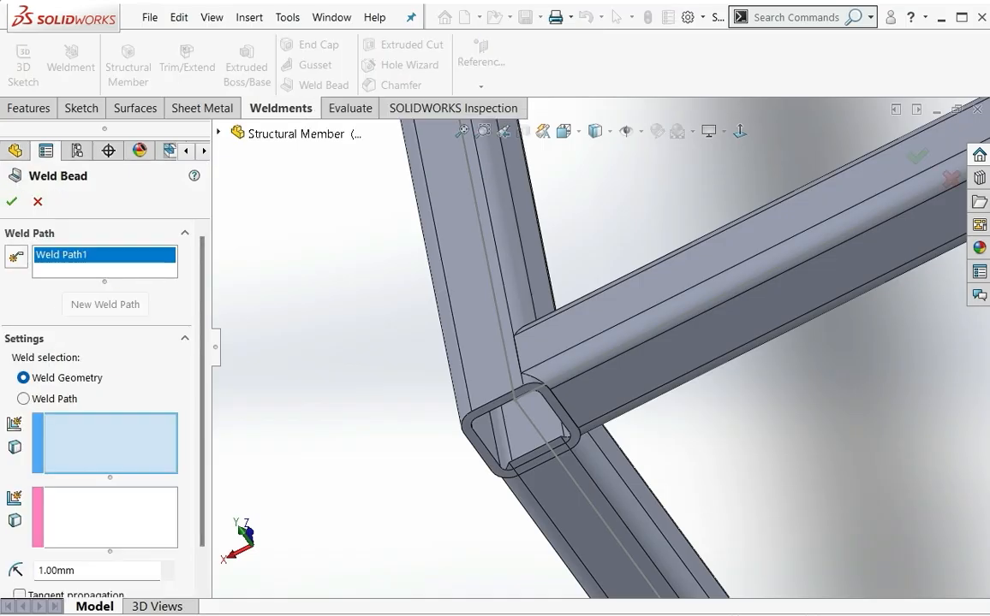
scroll(103, 371, down, 1)
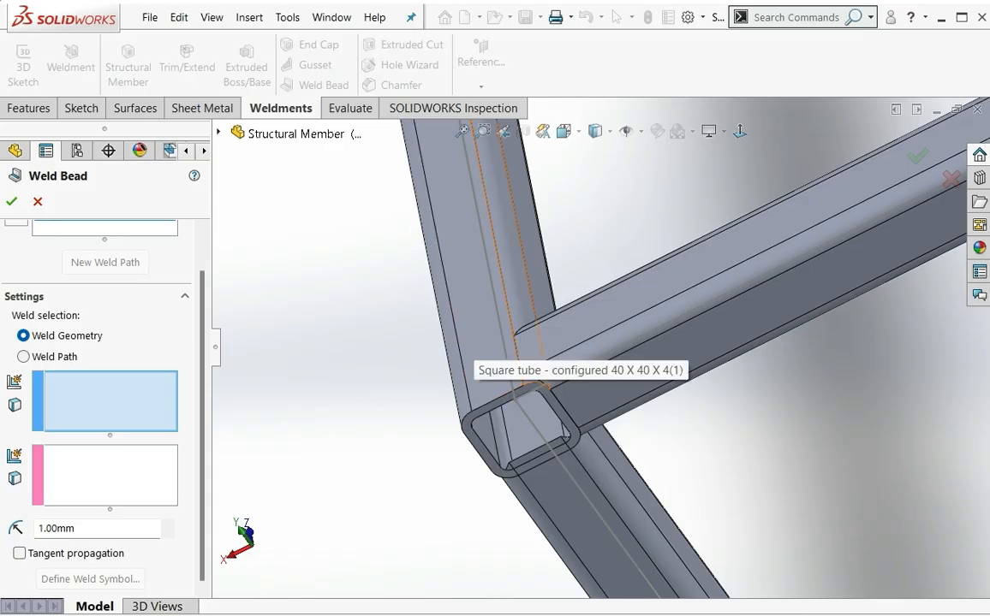
scroll(480, 363, up, 10)
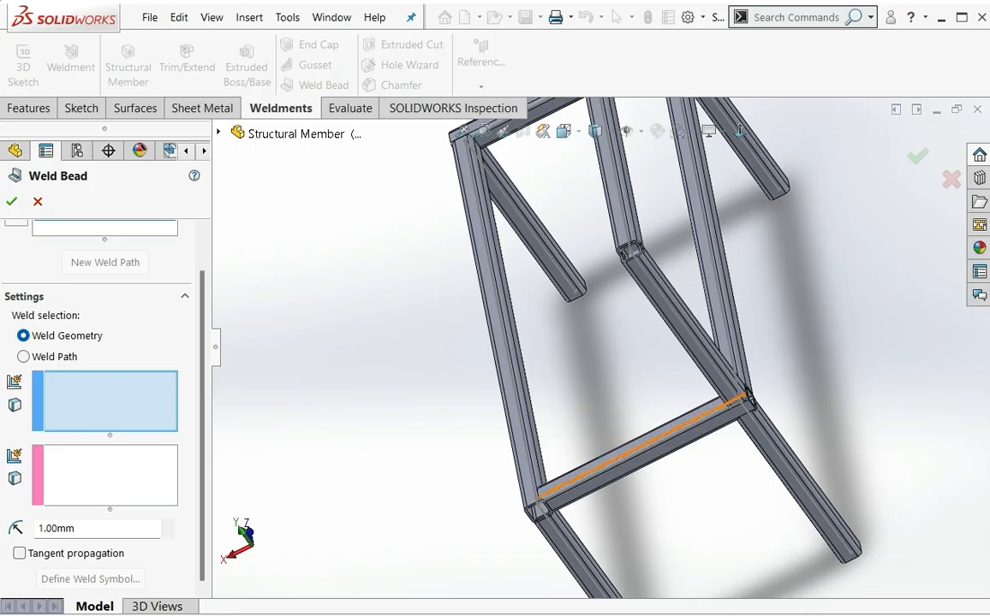
scroll(580, 497, down, 5)
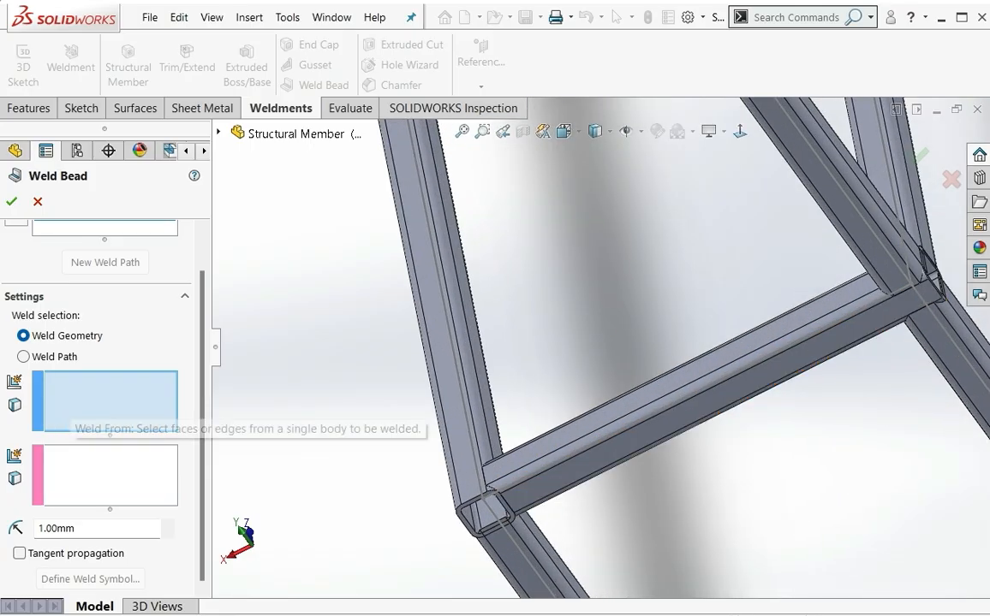
scroll(475, 480, down, 2)
click(469, 453)
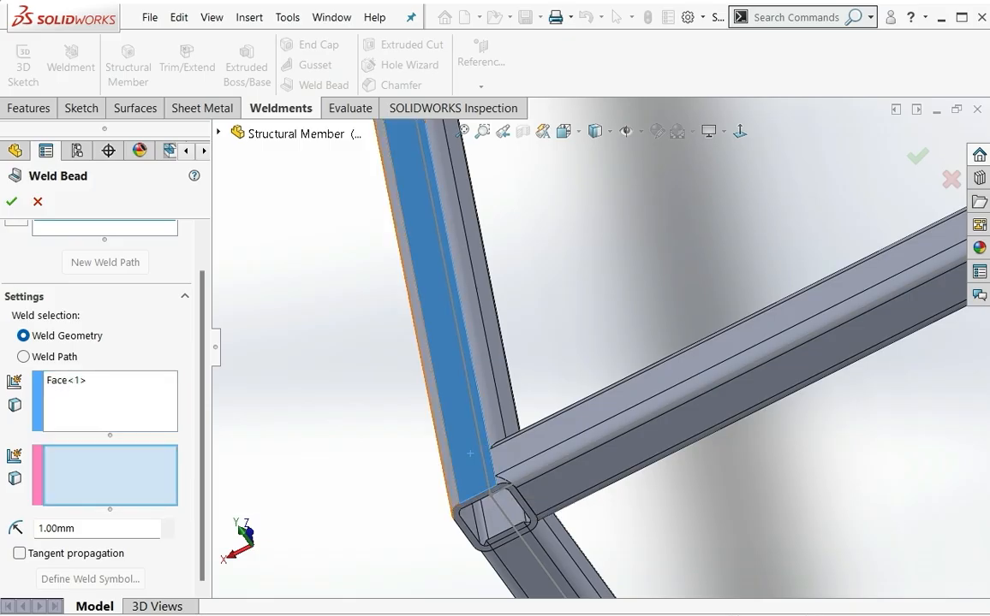
scroll(442, 415, down, 3)
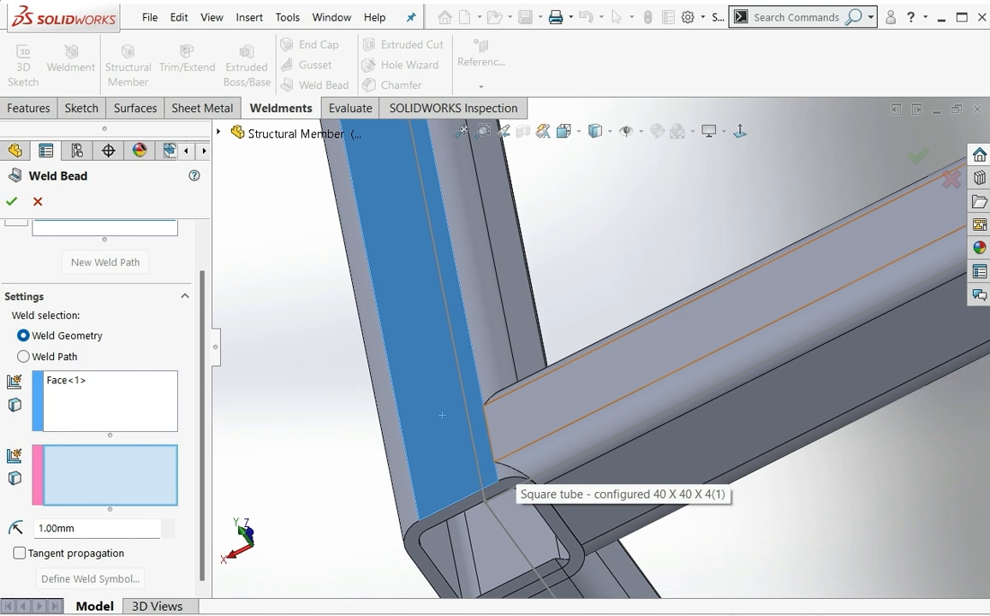
click(720, 273)
Set the weld bead size to 3 mm
scroll(721, 273, down, 4)
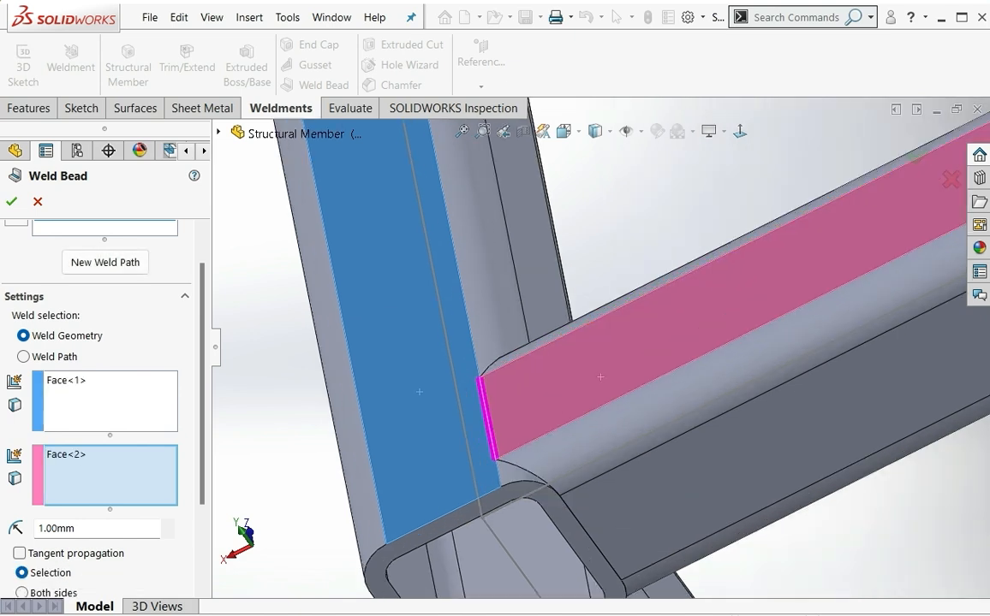
scroll(701, 286, up, 1)
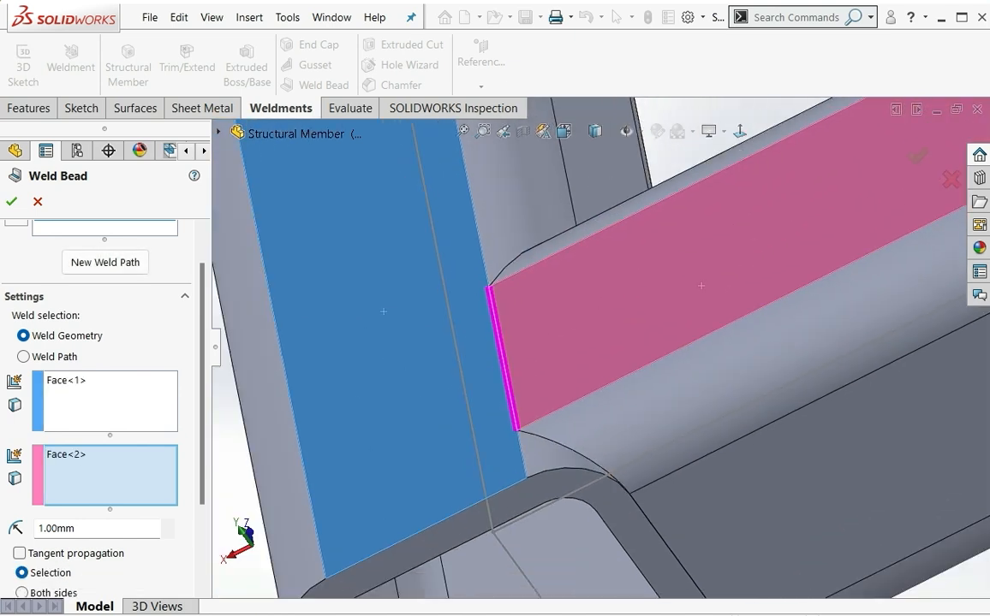
scroll(483, 429, down, 3)
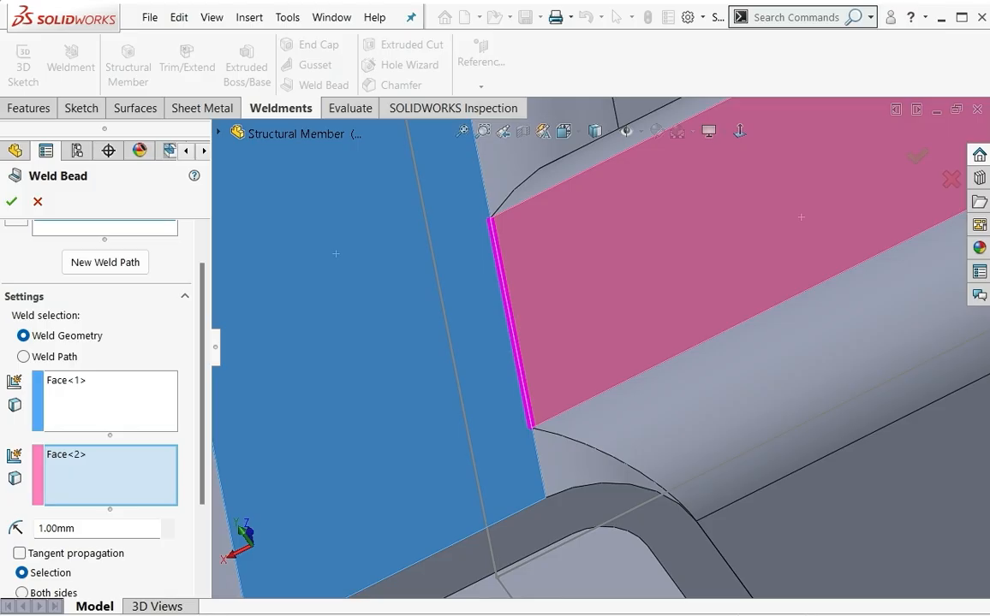
middle_drag(484, 429, 519, 470)
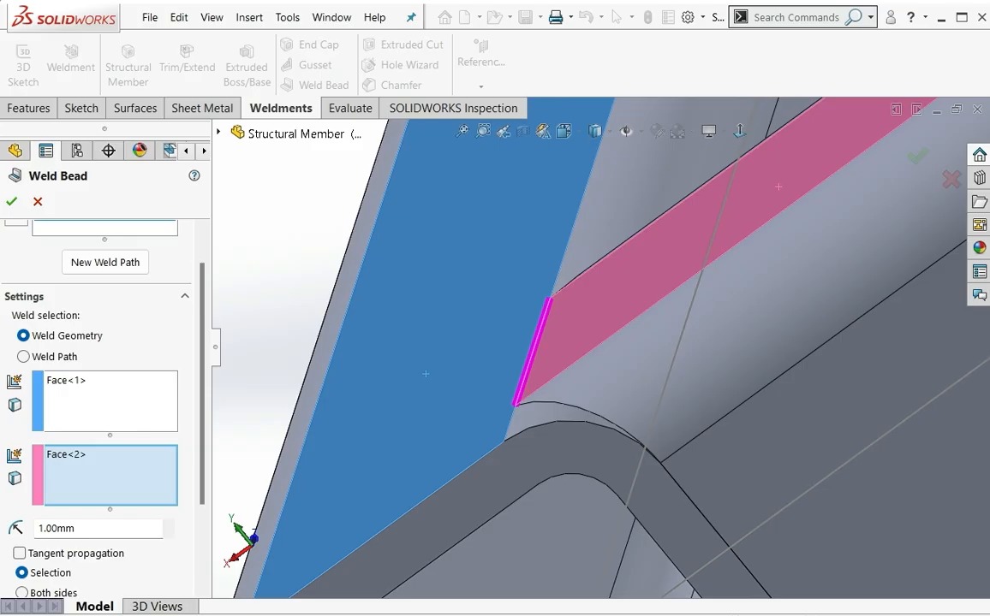
scroll(94, 368, down, 3)
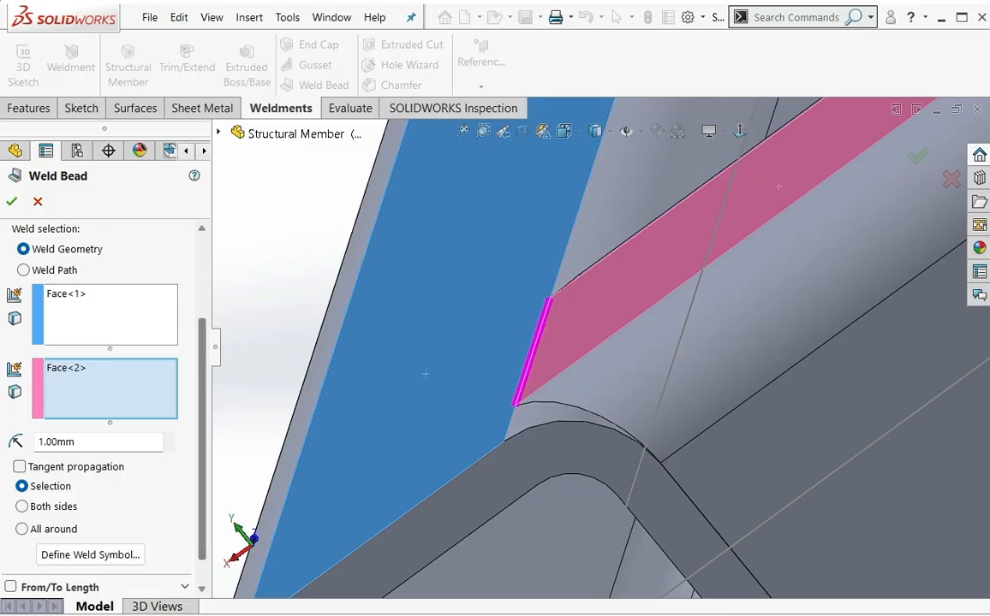
double_click(58, 441)
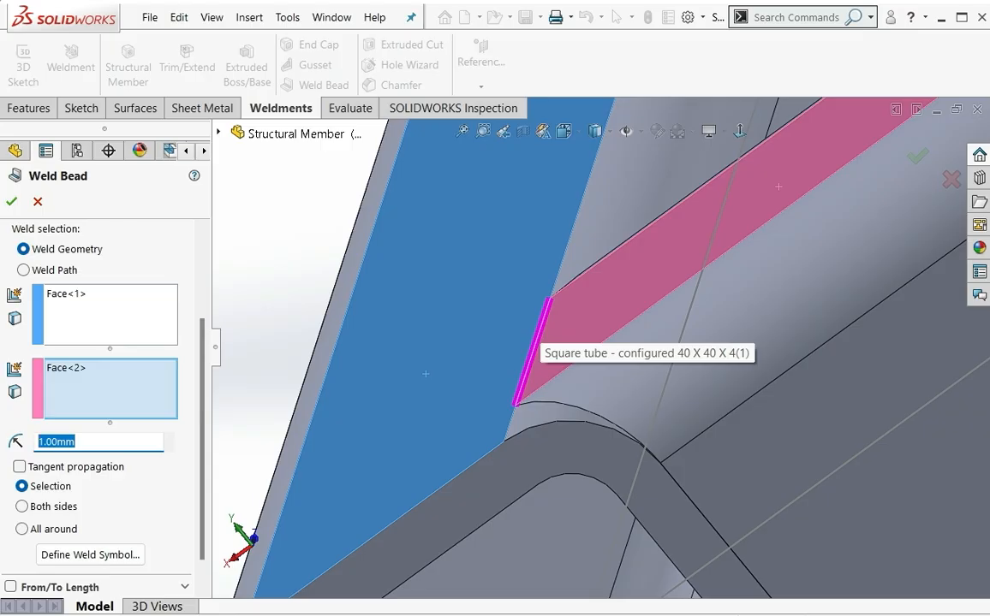
text(3)
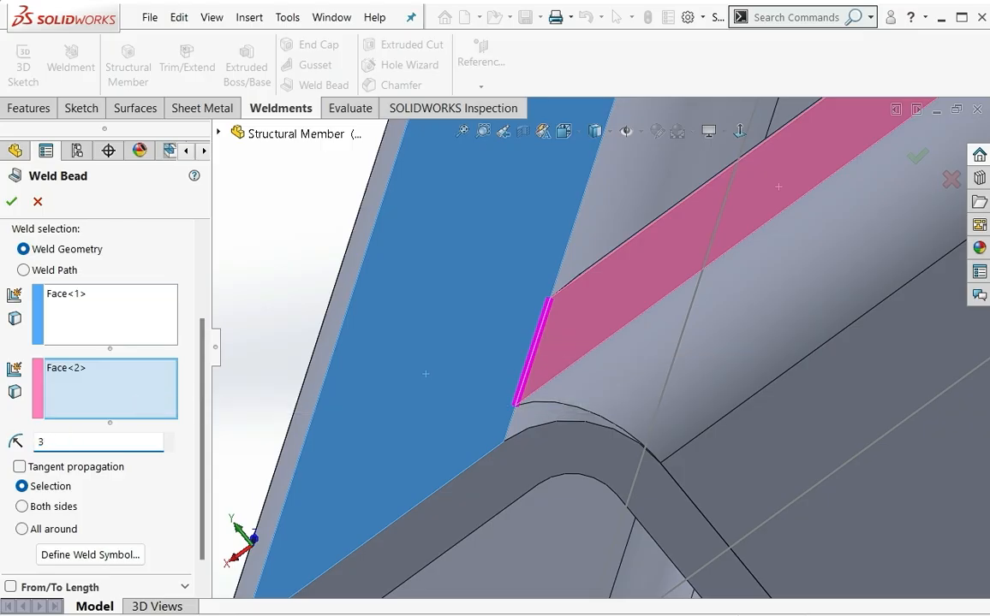
key(Return)
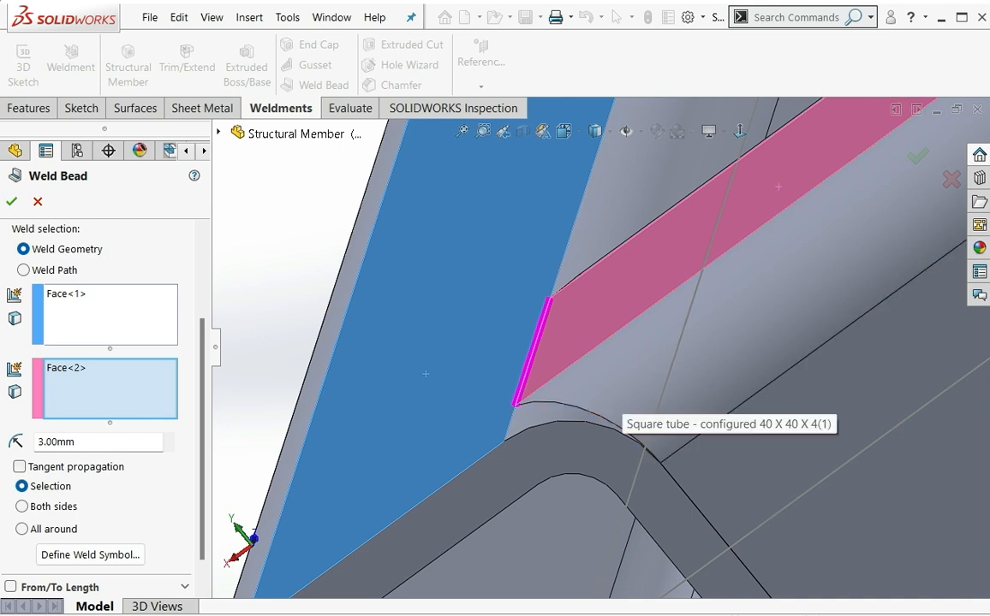
Extend the weld bead around the joint with tangent propagation and create the bead
scroll(617, 395, up, 3)
middle_drag(617, 397, 652, 379)
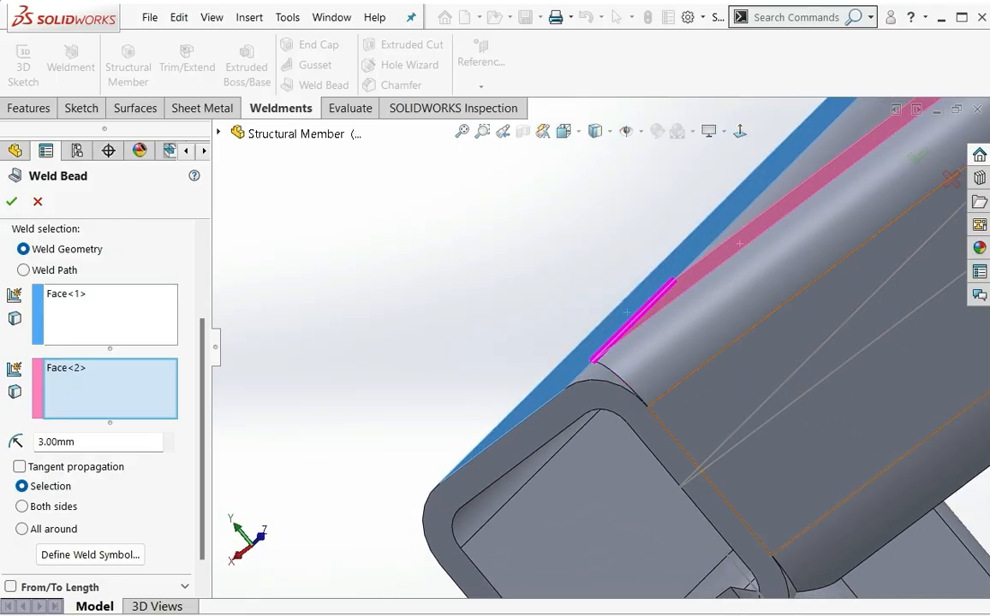
middle_drag(728, 428, 775, 480)
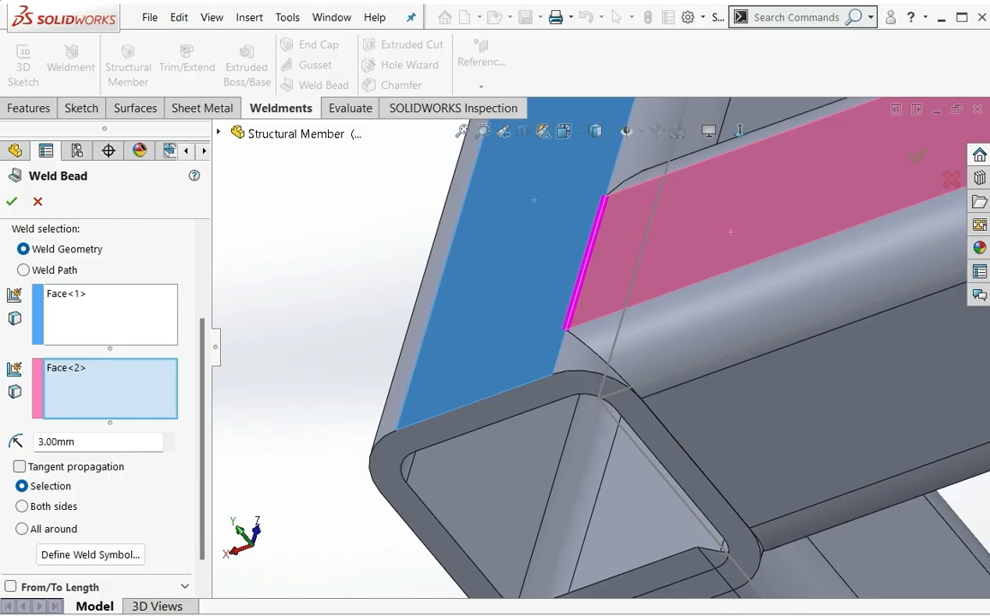
click(19, 467)
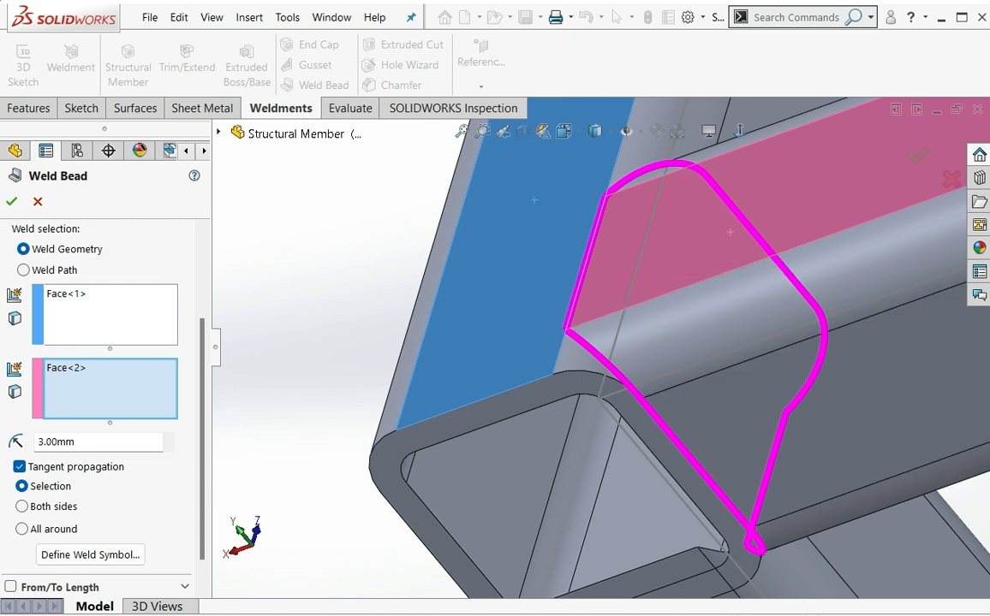
click(11, 202)
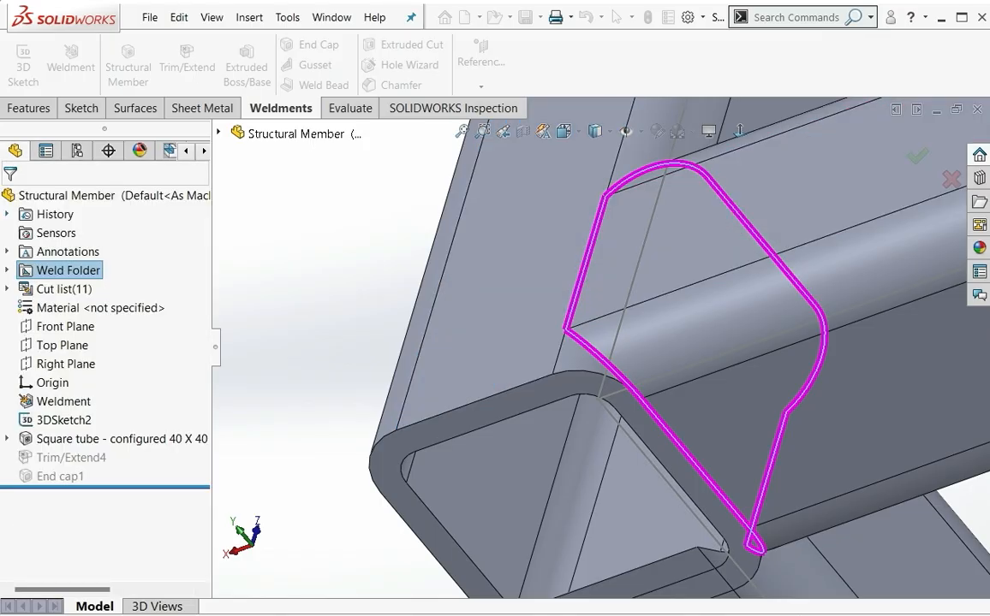
click(319, 283)
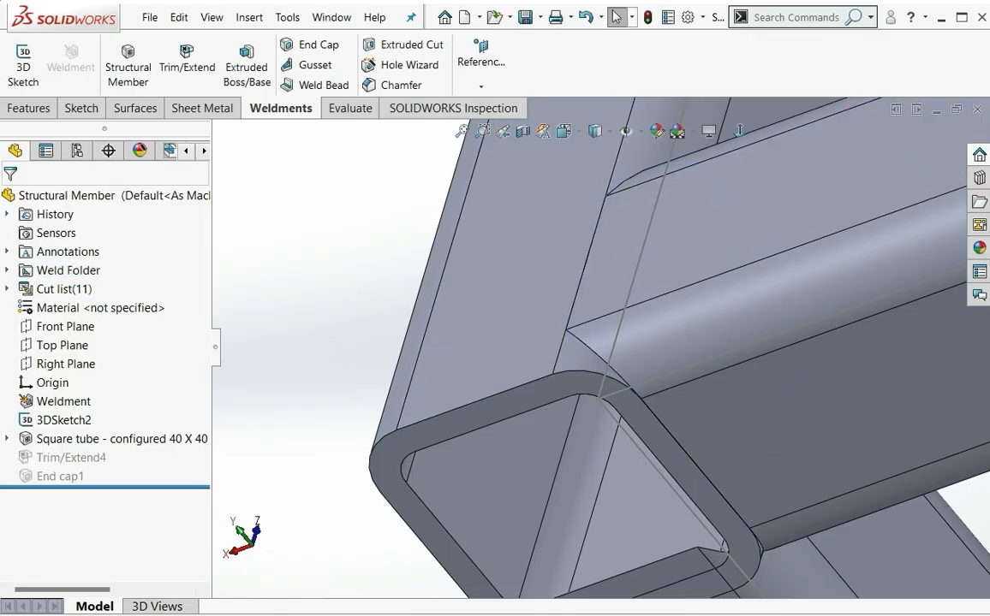
Check that Welds is enabled in the display filter of the document's Detailing properties
middle_drag(569, 359, 583, 335)
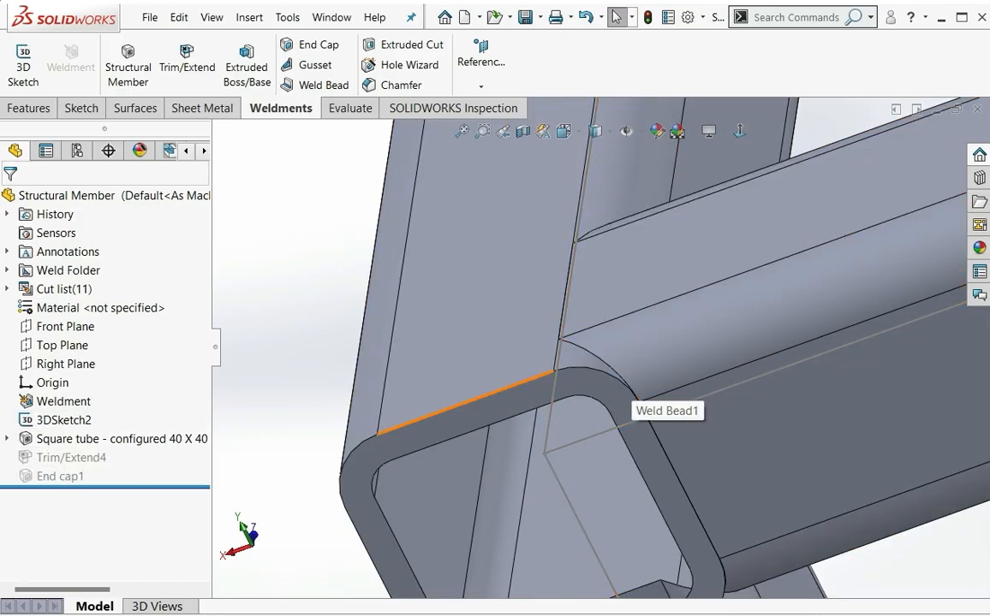
scroll(475, 387, up, 5)
scroll(479, 387, down, 5)
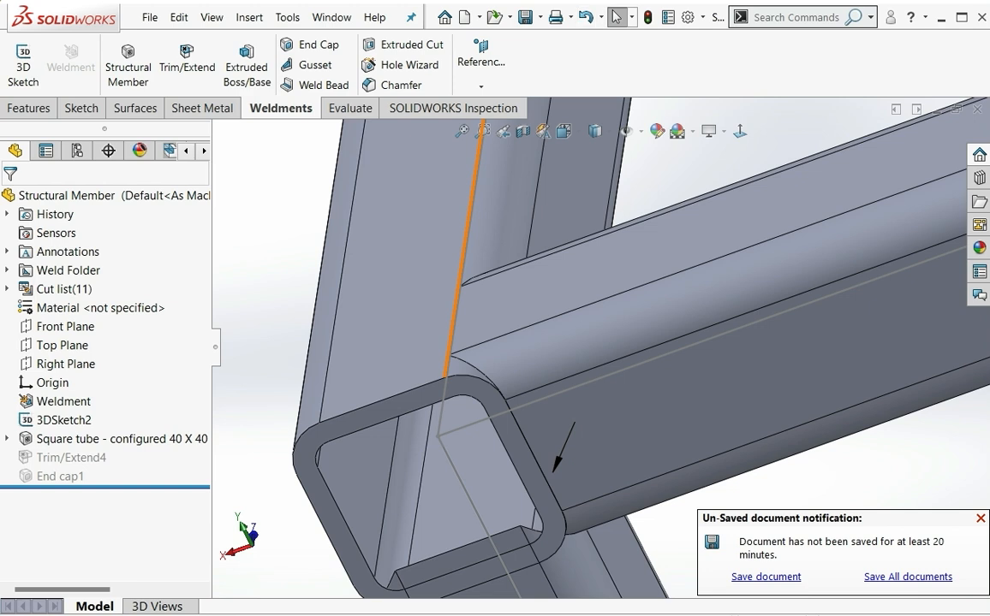
click(702, 18)
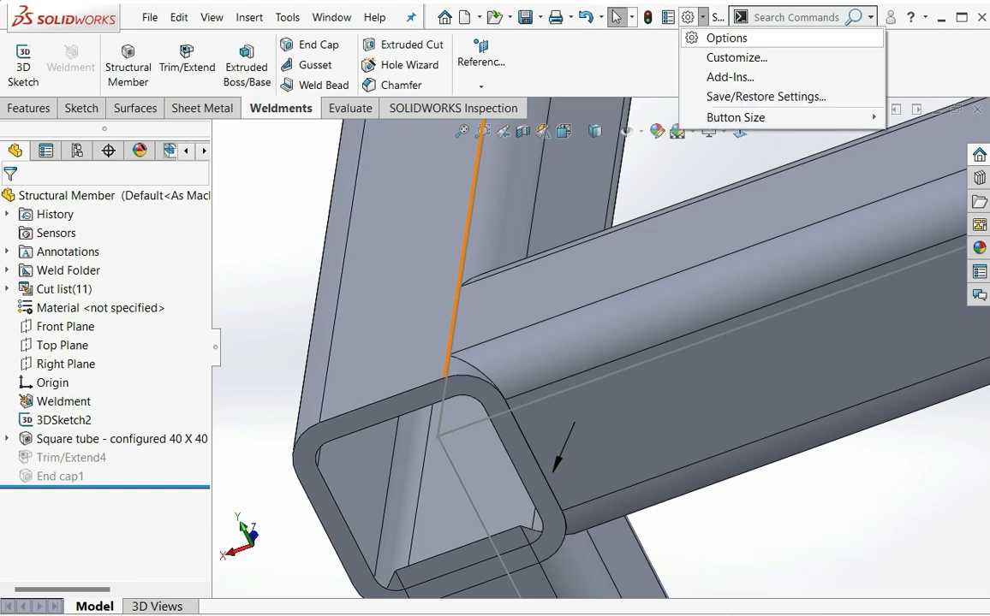
click(726, 38)
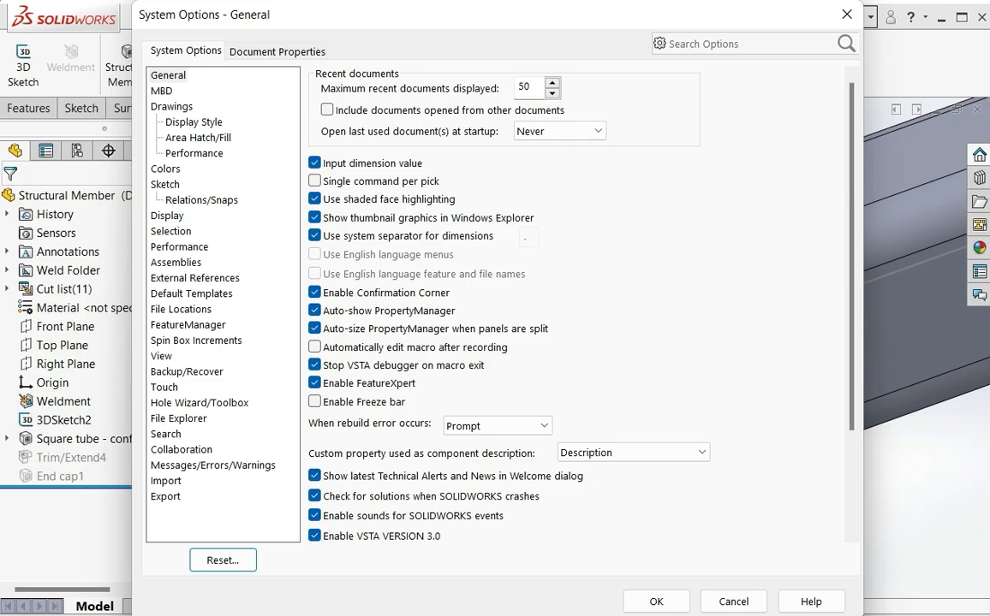
click(278, 52)
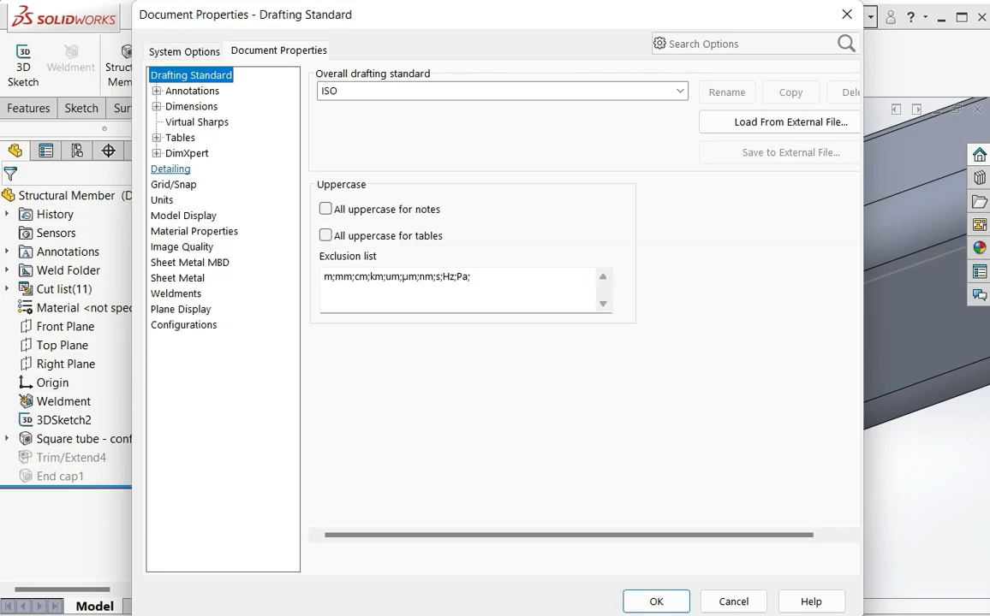
click(170, 168)
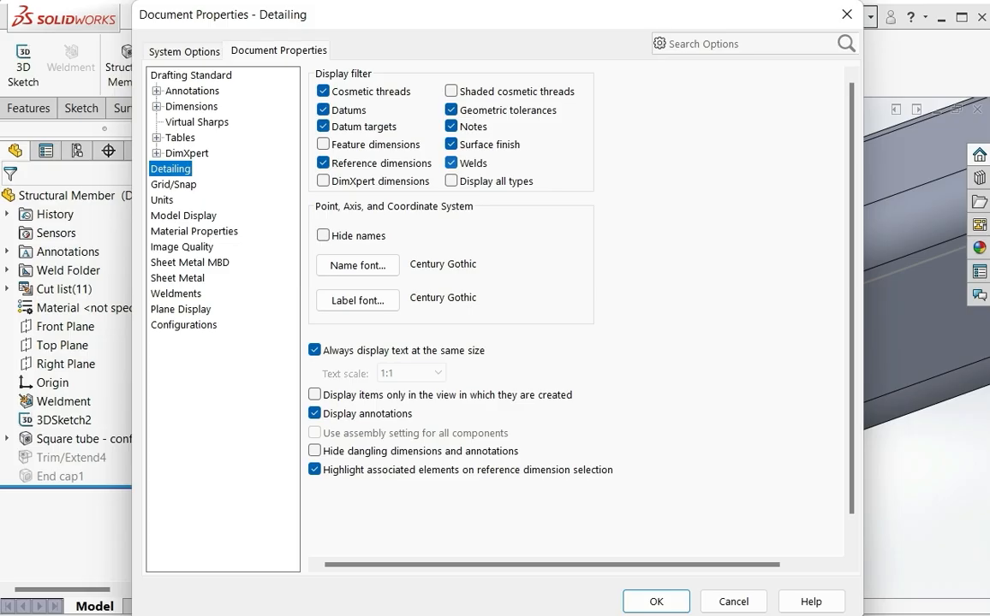
click(452, 163)
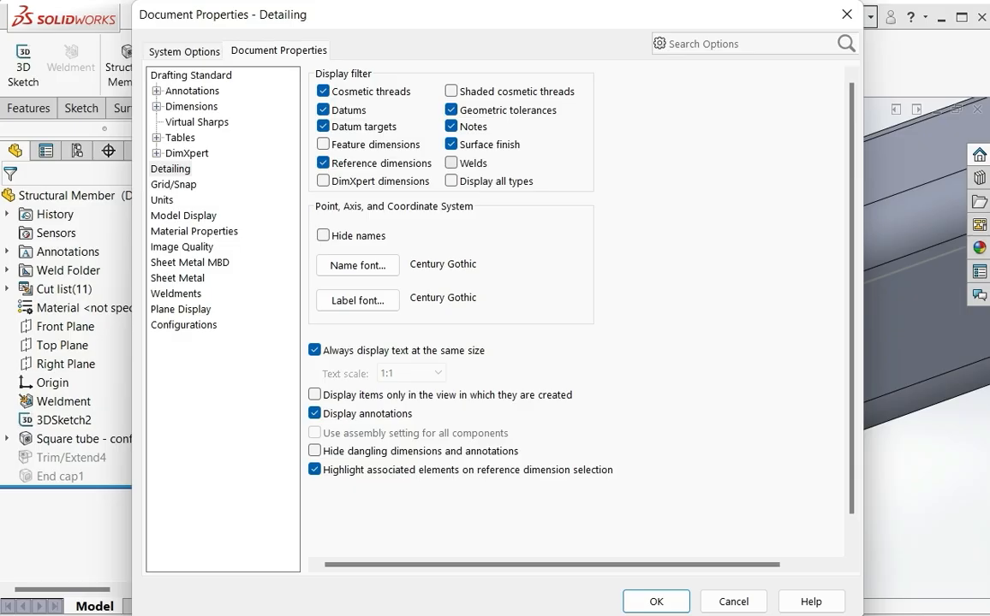
click(451, 163)
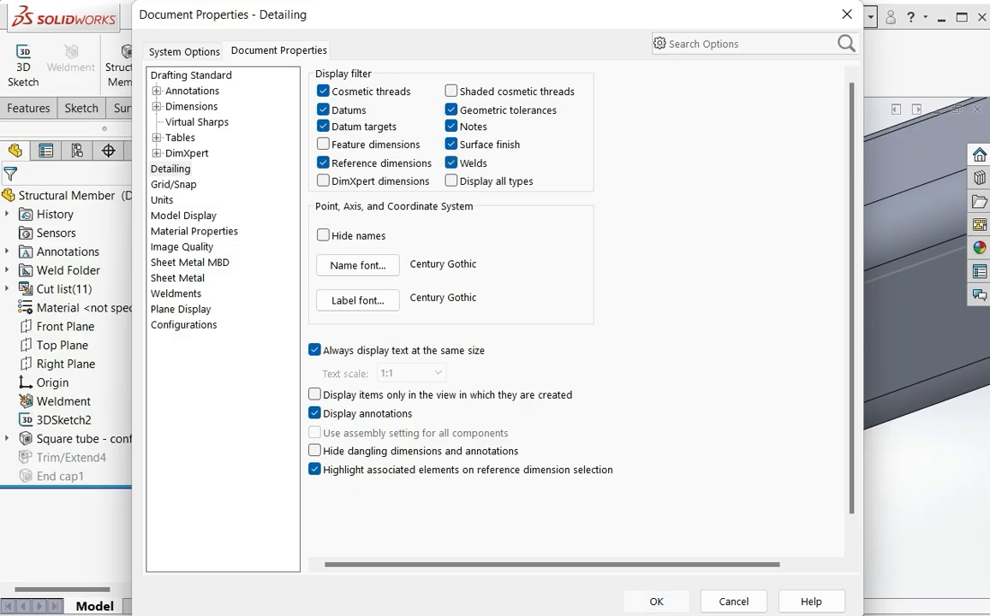
click(656, 601)
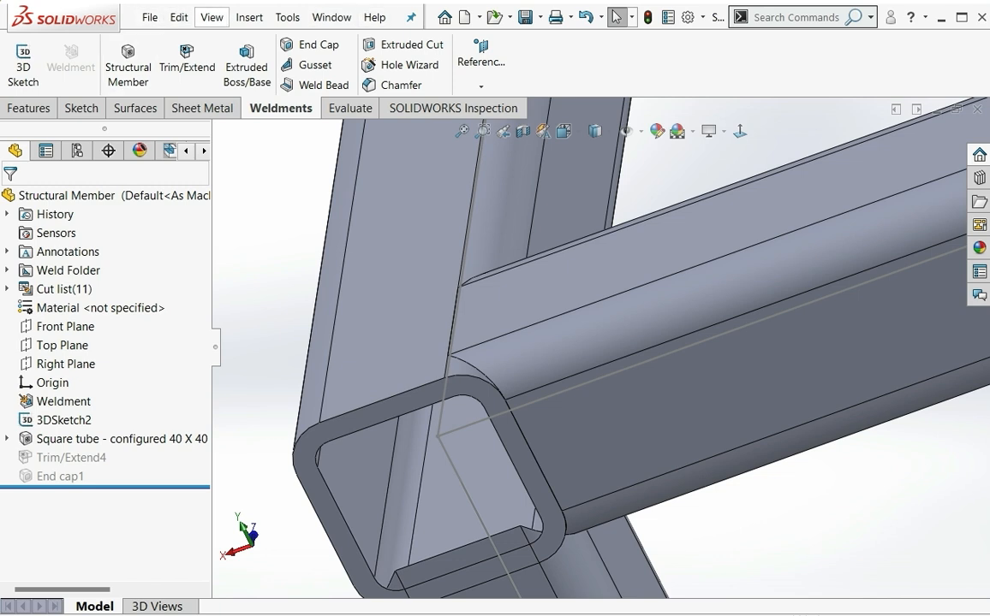
Turn on the display of weld beads in the model view
click(211, 18)
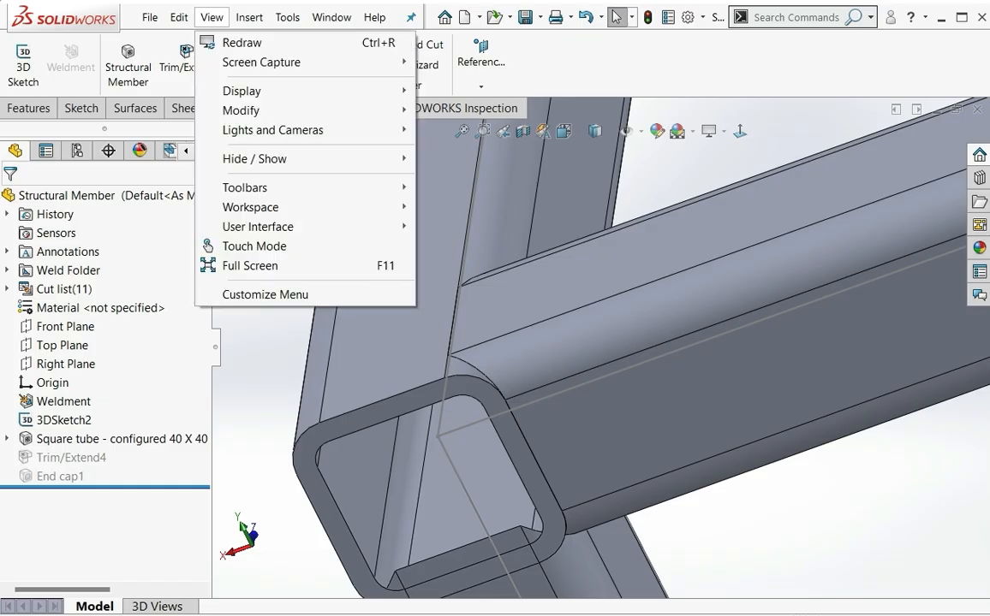
click(212, 17)
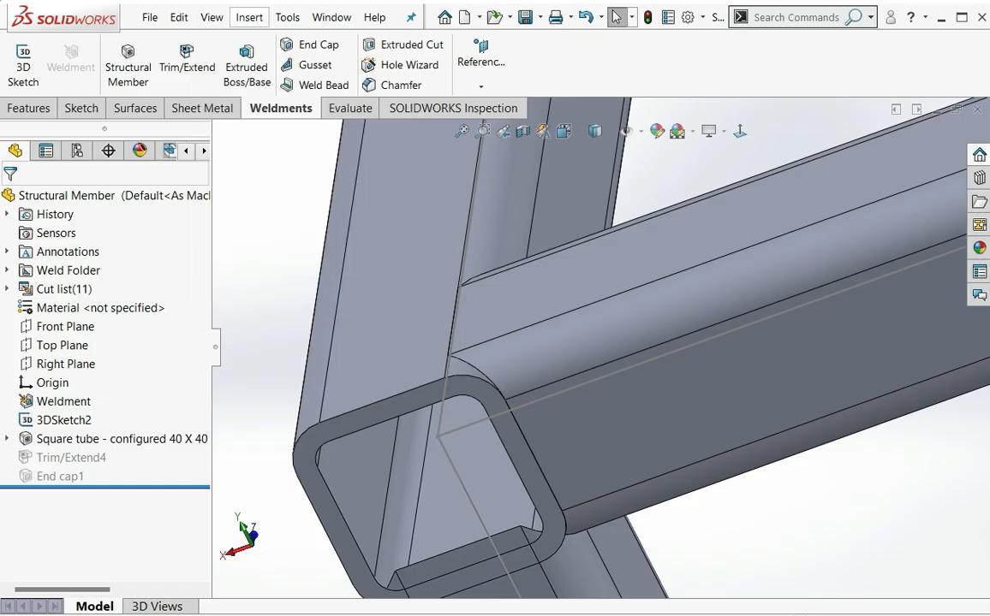
click(212, 17)
mouse_move(257, 159)
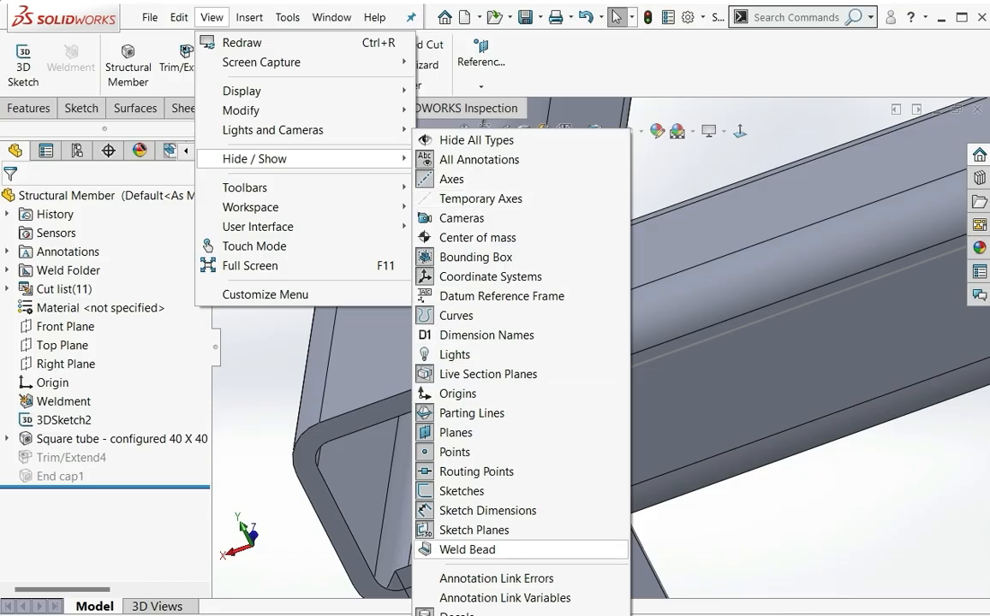
click(467, 551)
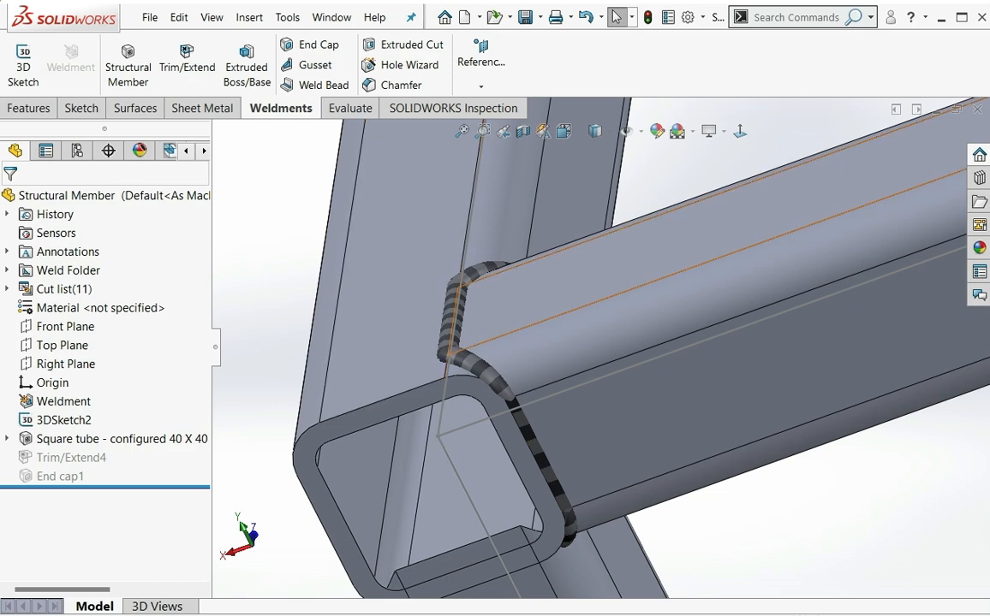
Examine the displayed weld bead around the corner joint of the square tubes
scroll(514, 342, down, 2)
middle_drag(471, 337, 498, 392)
scroll(498, 392, up, 3)
scroll(505, 368, down, 2)
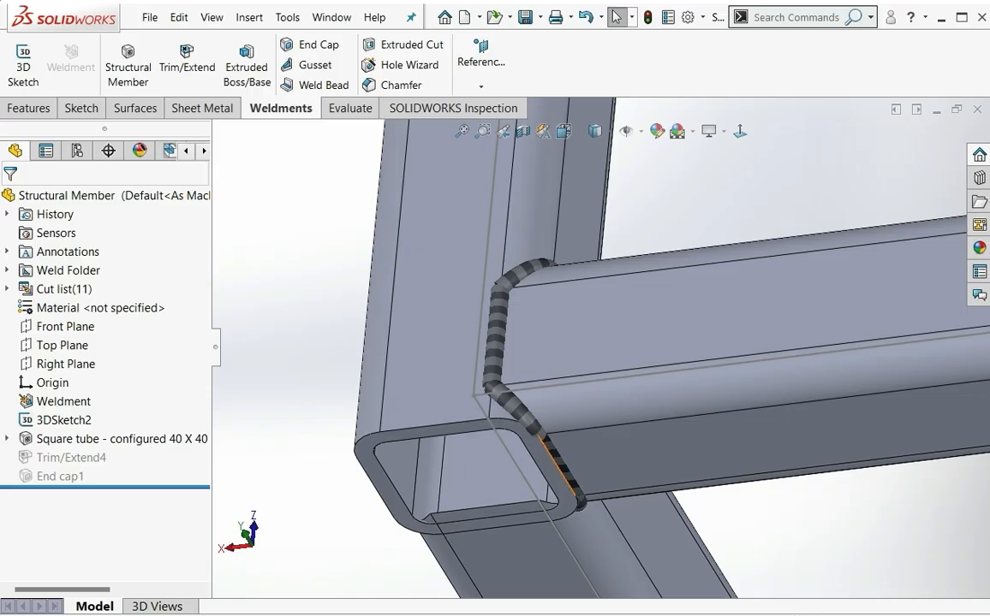
mouse_move(822, 382)
middle_down()
mouse_move(801, 333)
mouse_move(818, 366)
middle_up()
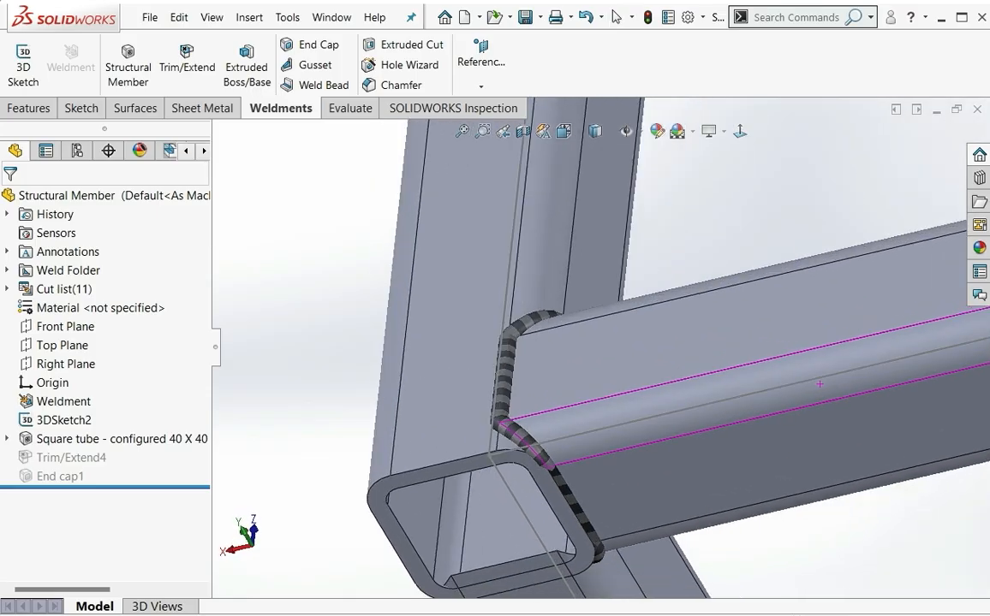
scroll(590, 497, up, 2)
scroll(591, 496, down, 3)
scroll(590, 497, up, 1)
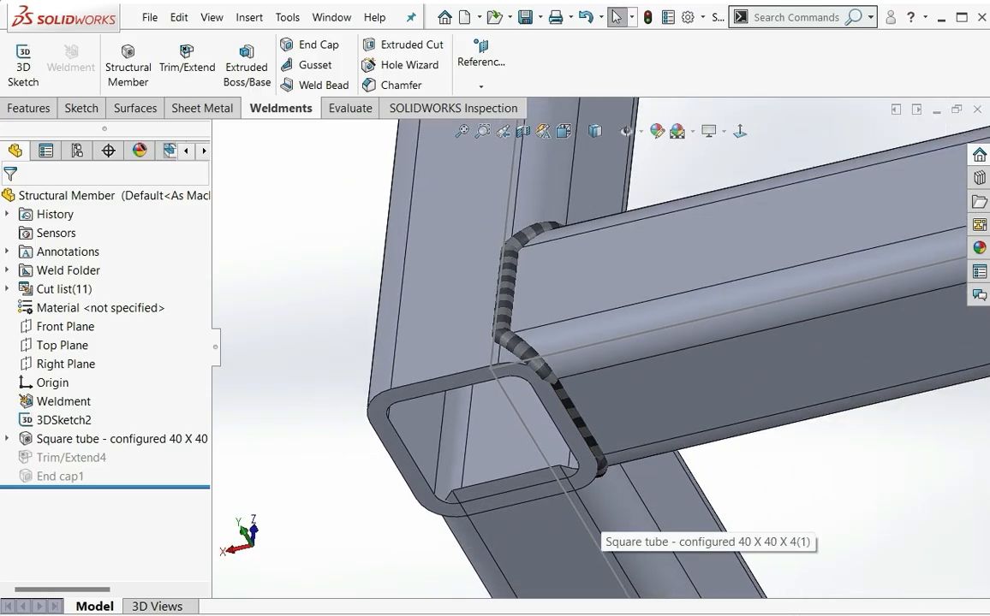
scroll(599, 480, down, 2)
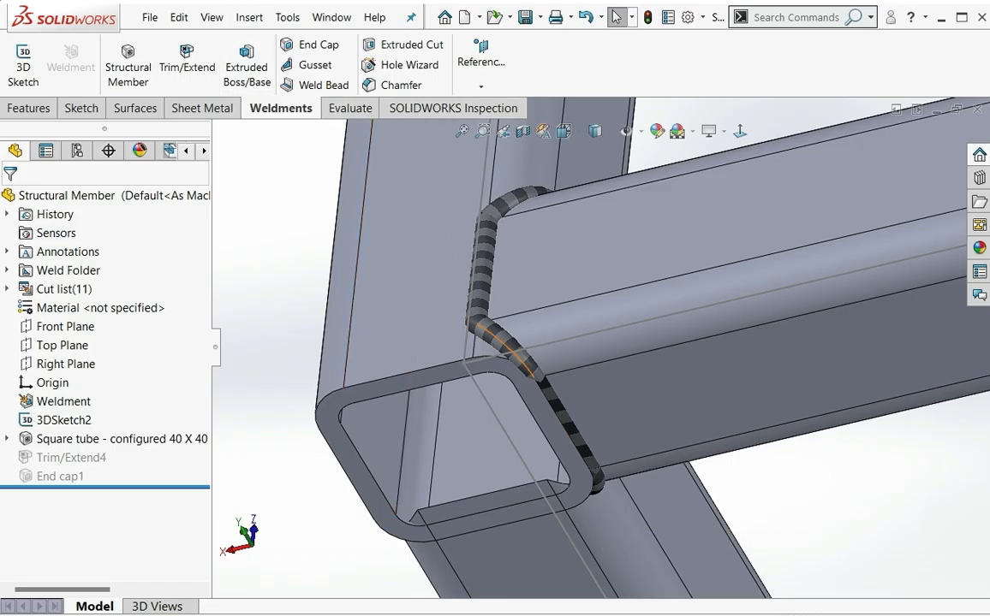
Move the weld bead's symbol away from the joint into the empty space above the adjoining tube
middle_drag(524, 439, 589, 347)
scroll(588, 348, up, 4)
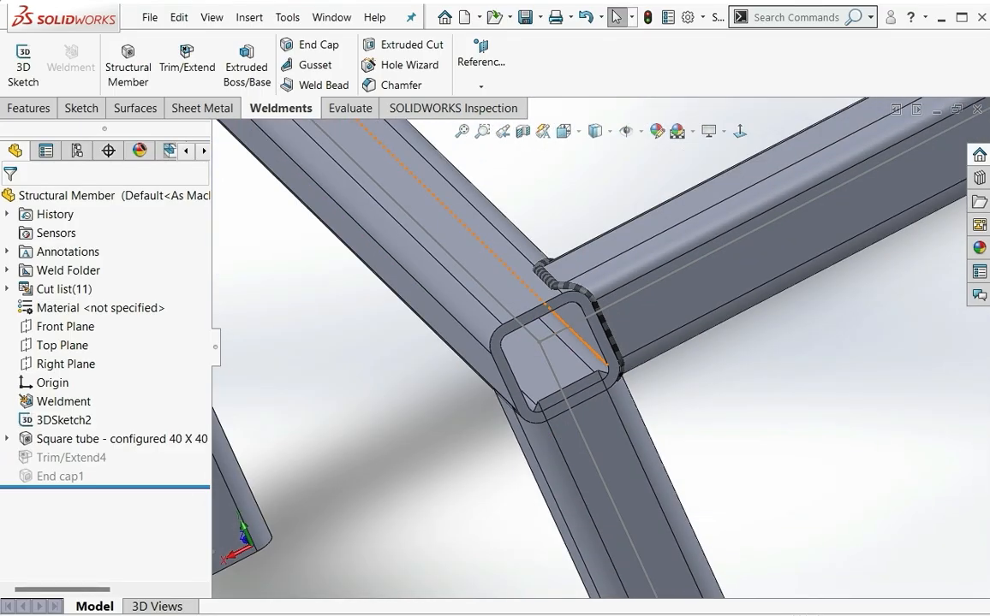
scroll(589, 348, down, 3)
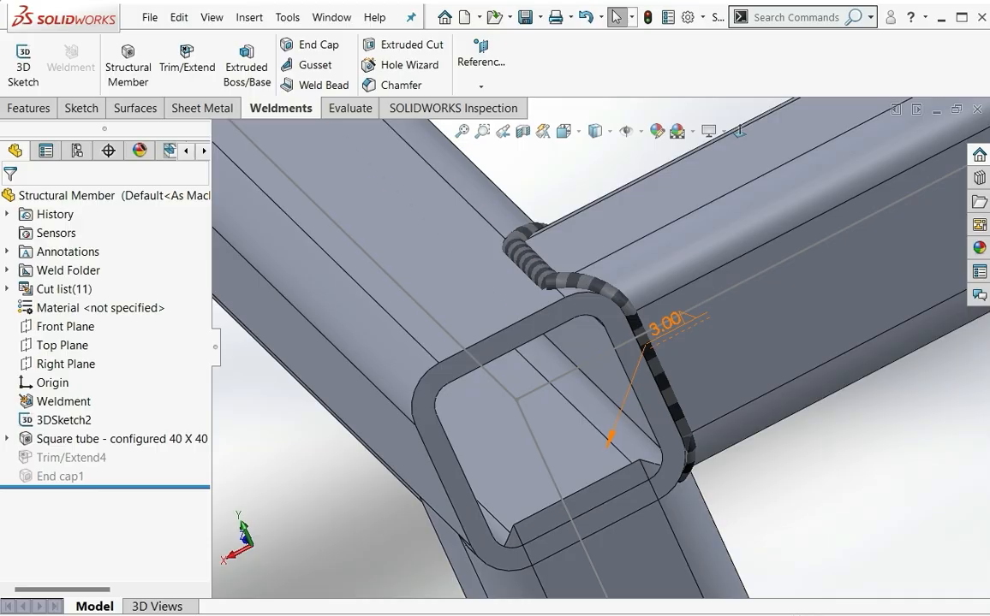
drag(666, 325, 573, 153)
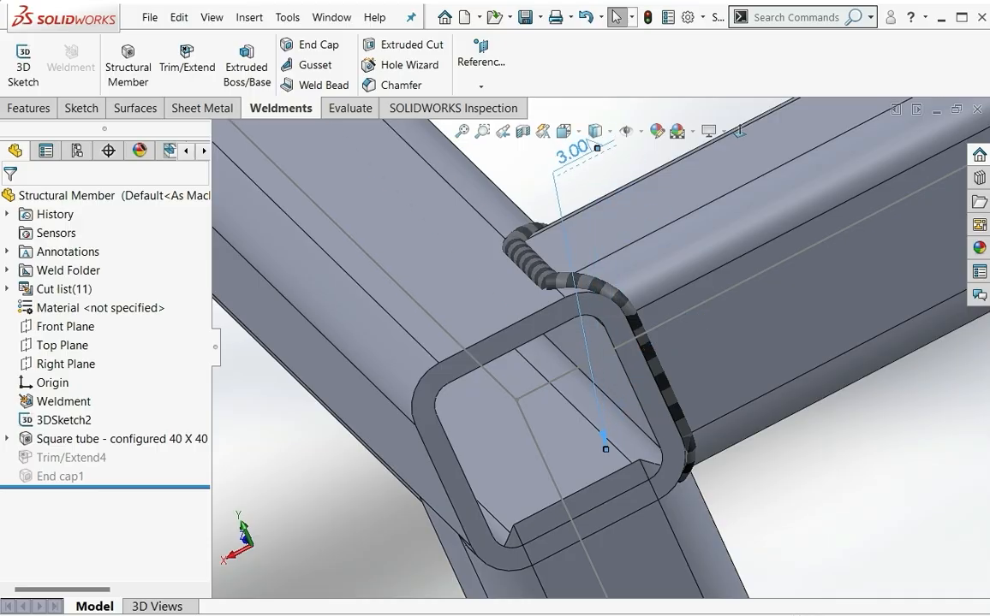
key(Escape)
middle_drag(753, 406, 775, 389)
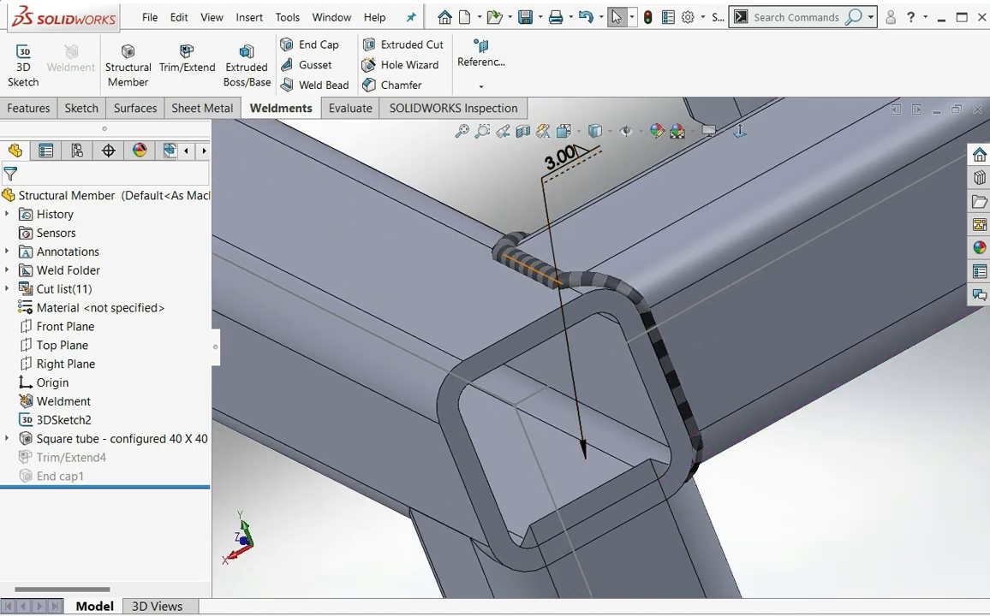
scroll(604, 342, up, 5)
scroll(601, 347, up, 1)
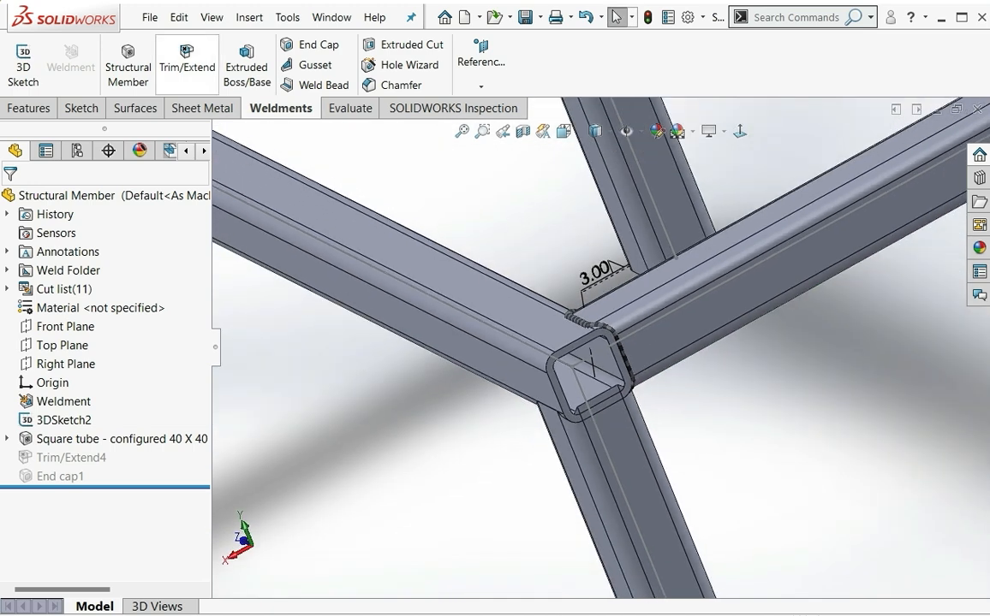
middle_drag(604, 342, 658, 351)
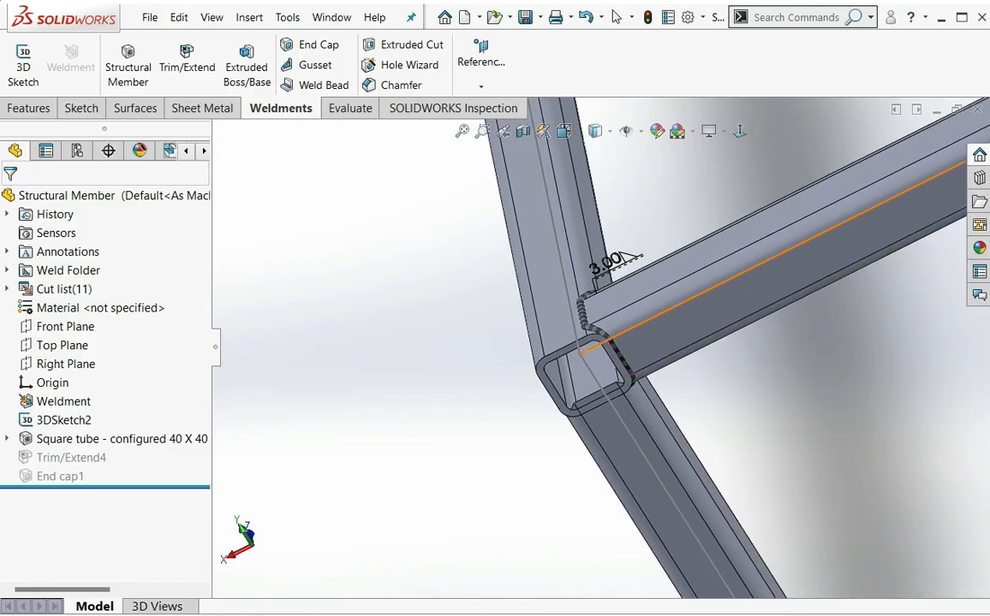
scroll(599, 342, down, 4)
mouse_move(618, 236)
mouse_down()
mouse_move(661, 210)
mouse_move(653, 207)
mouse_up()
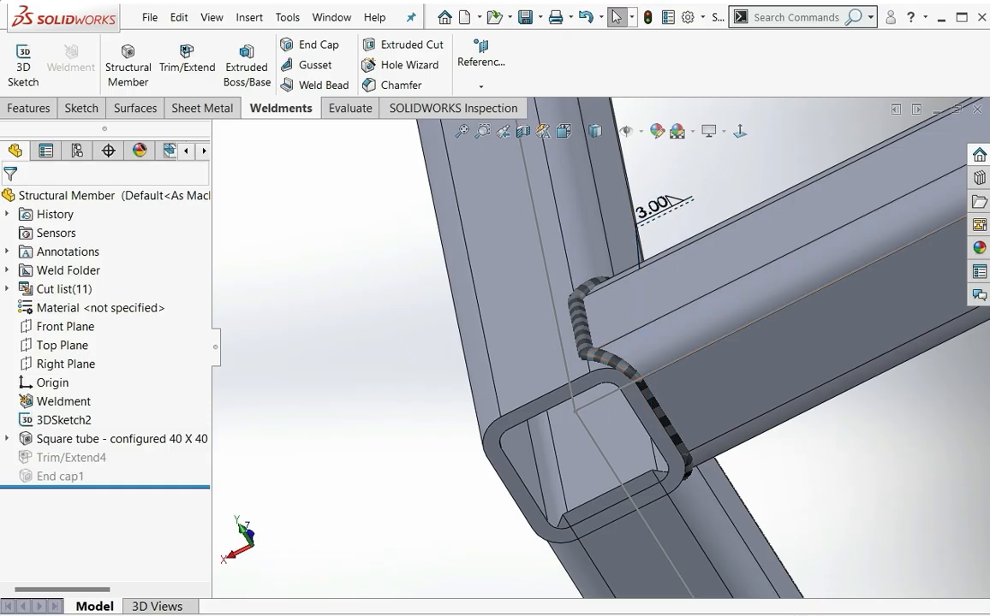
Edit Weld Bead1 in the Weld Folder and set its bead size to 4 mm
scroll(575, 364, down, 3)
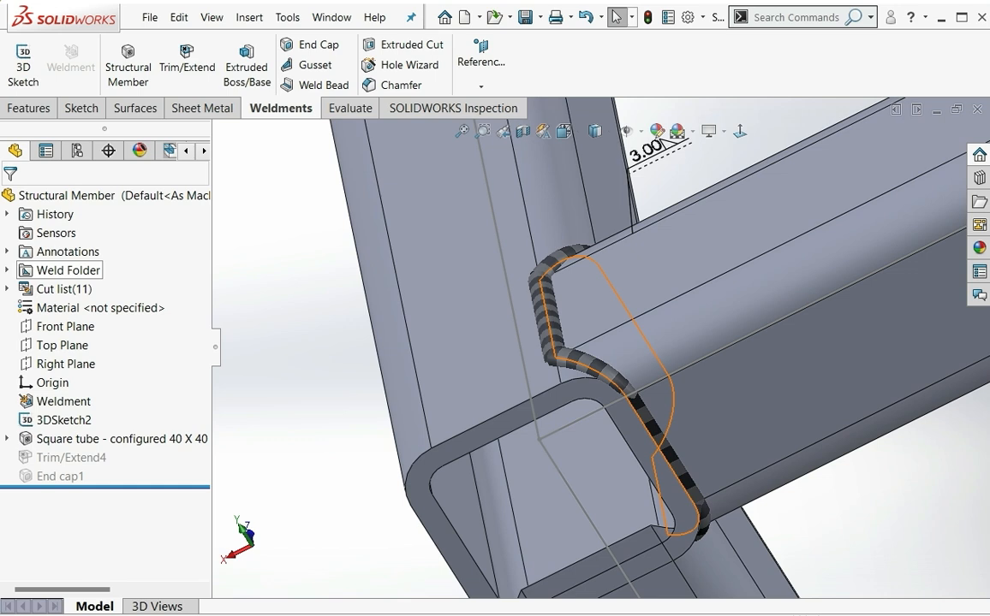
click(7, 270)
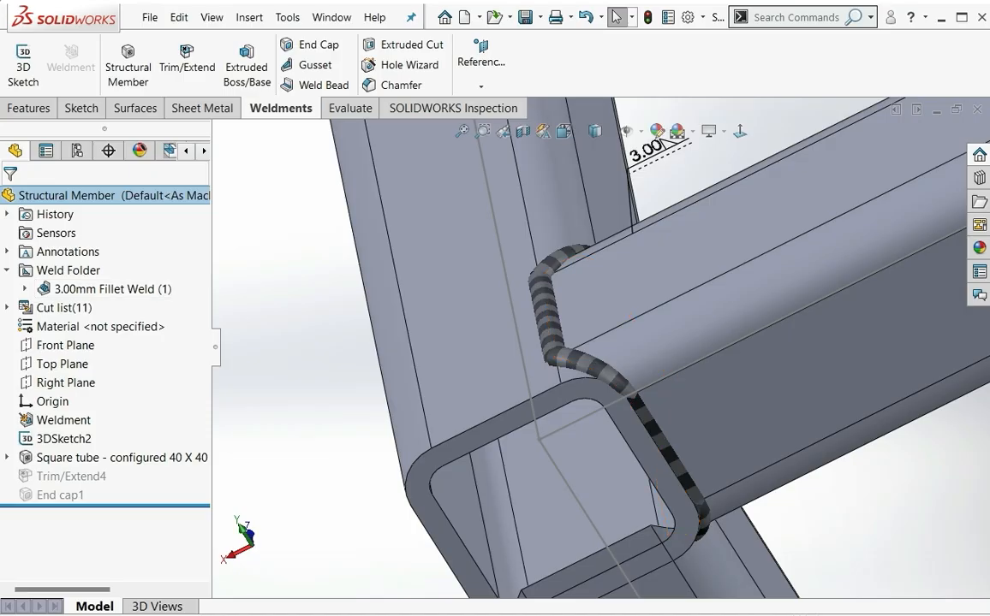
click(24, 289)
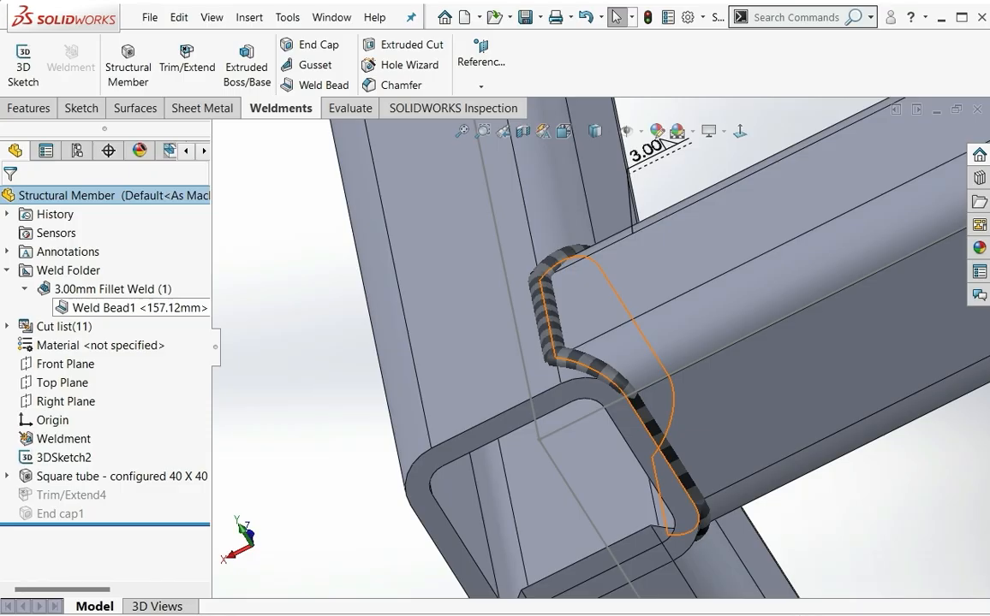
click(111, 309)
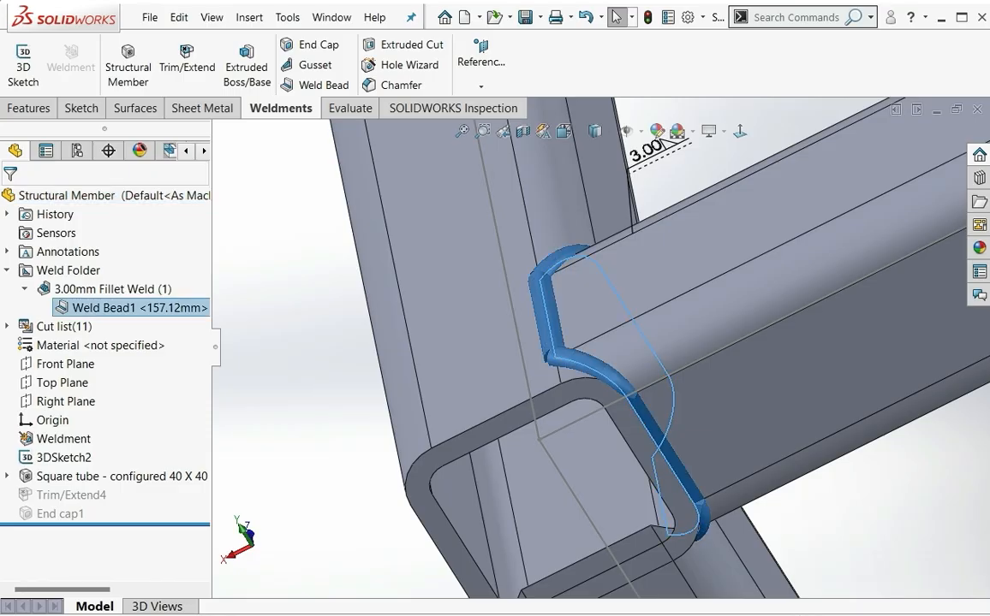
right_click(113, 309)
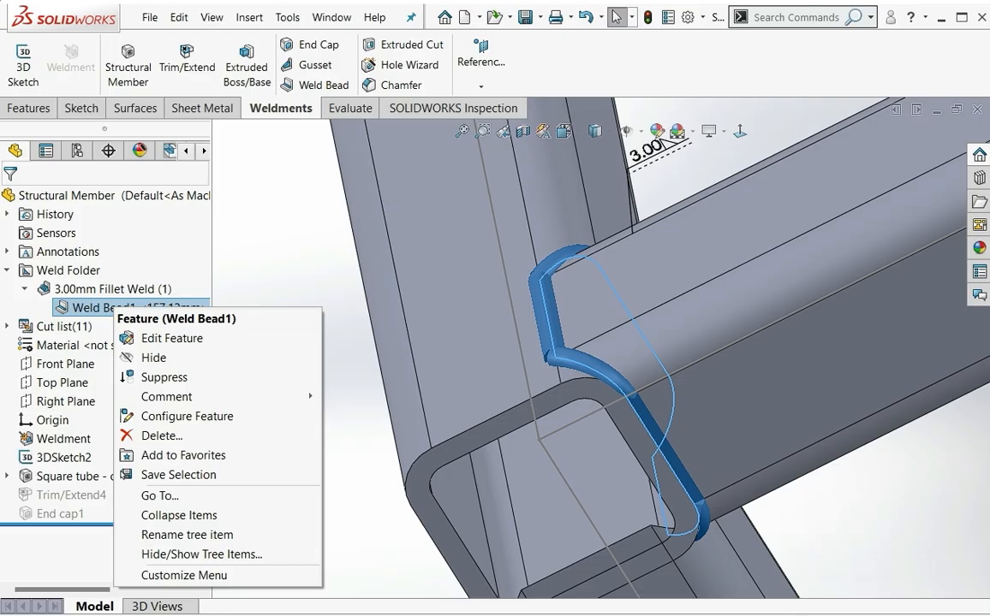
click(171, 338)
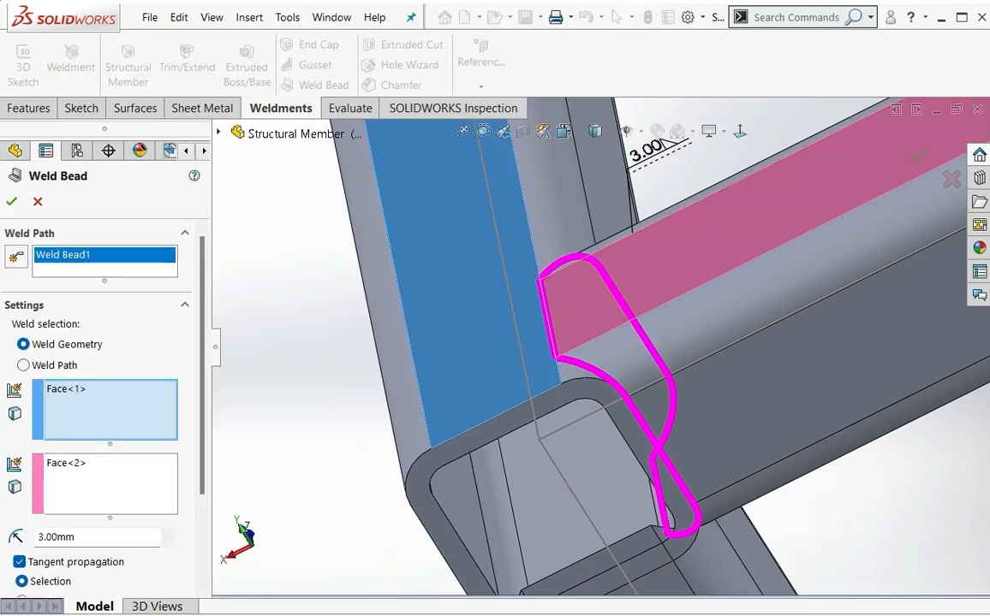
scroll(103, 368, down, 3)
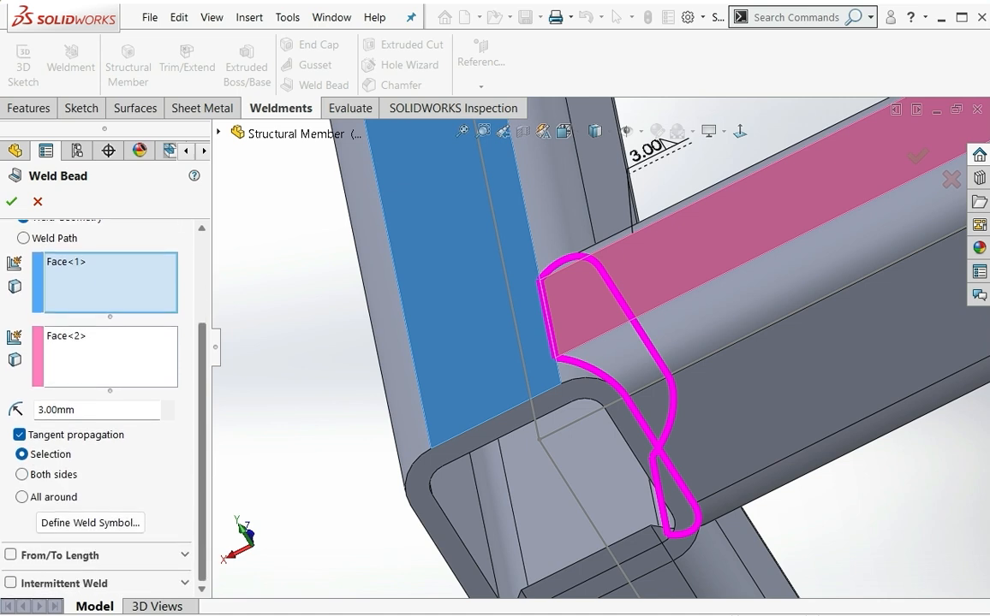
double_click(58, 410)
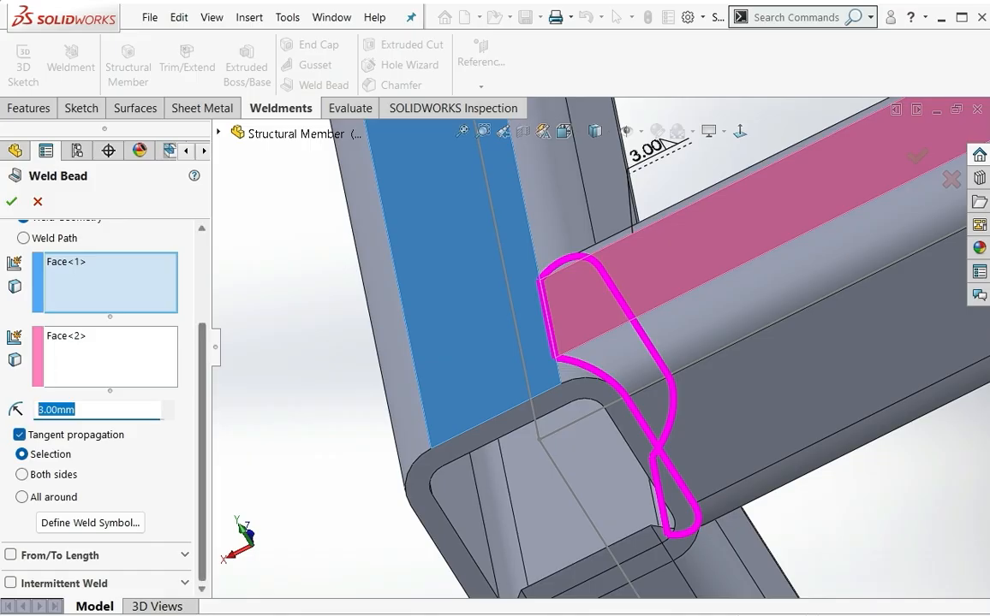
scroll(98, 385, up, 2)
scroll(99, 369, down, 1)
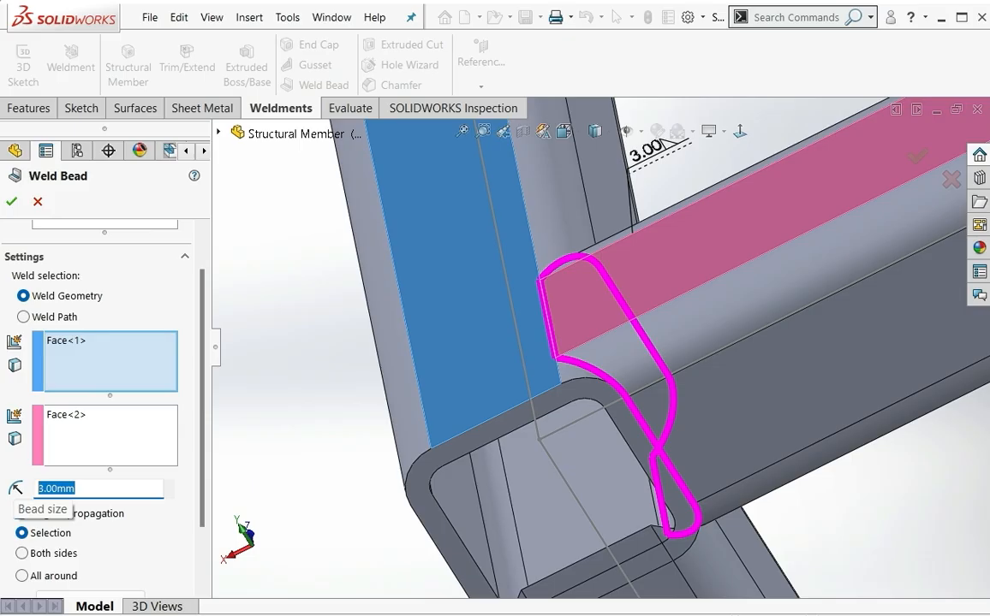
text(4)
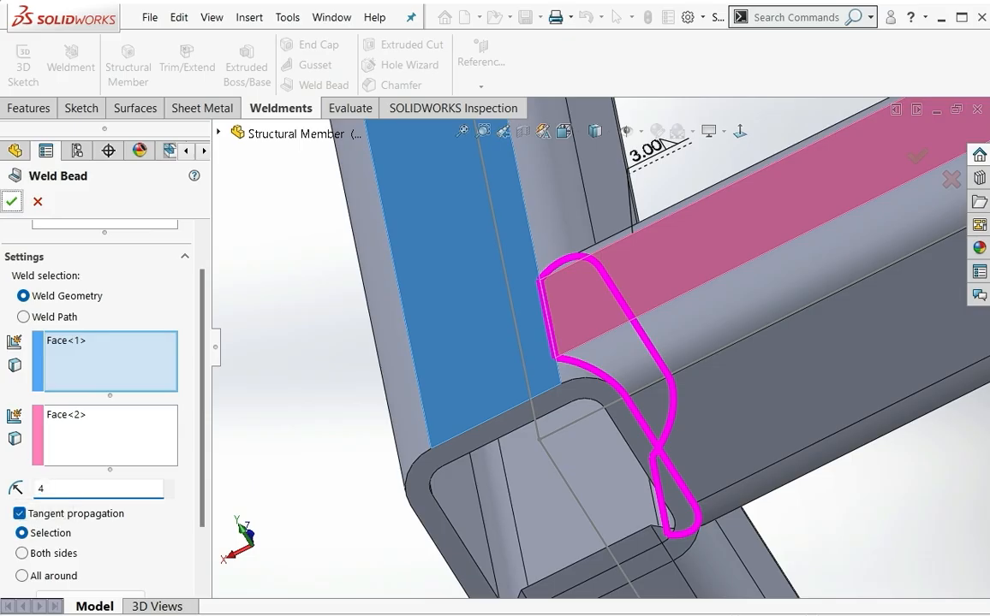
click(11, 201)
scroll(642, 320, up, 2)
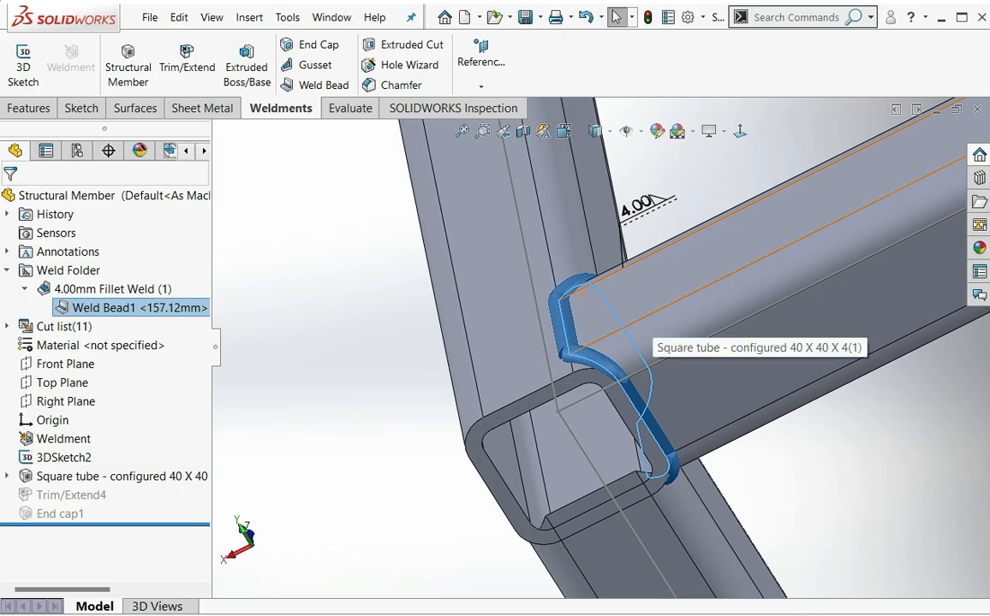
Move the weld bead's symbol farther from the corner joint, into the empty space above the adjoining tube
click(754, 175)
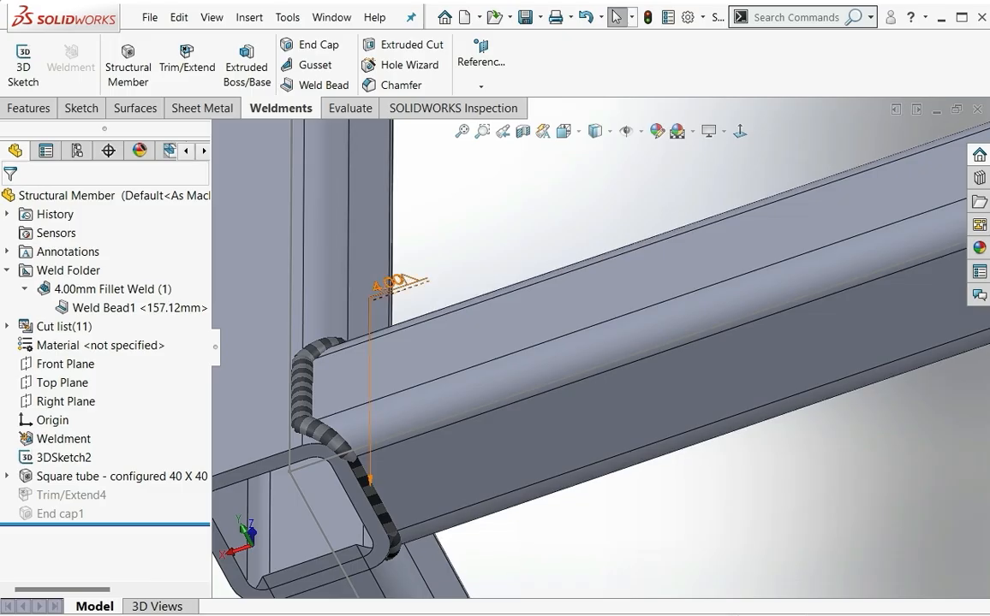
drag(416, 275, 486, 246)
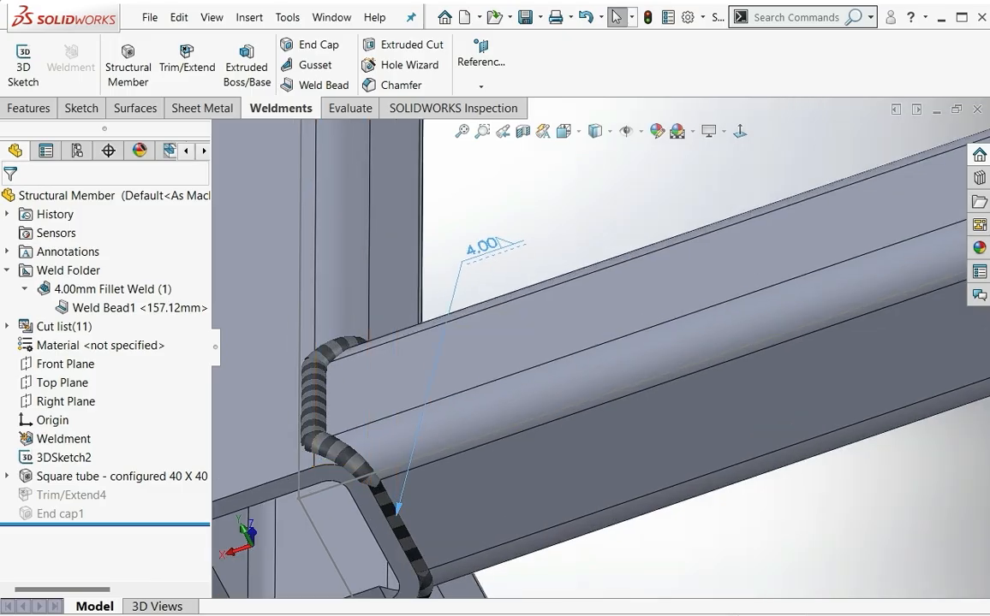
scroll(599, 378, up, 2)
scroll(420, 397, up, 2)
scroll(420, 398, down, 1)
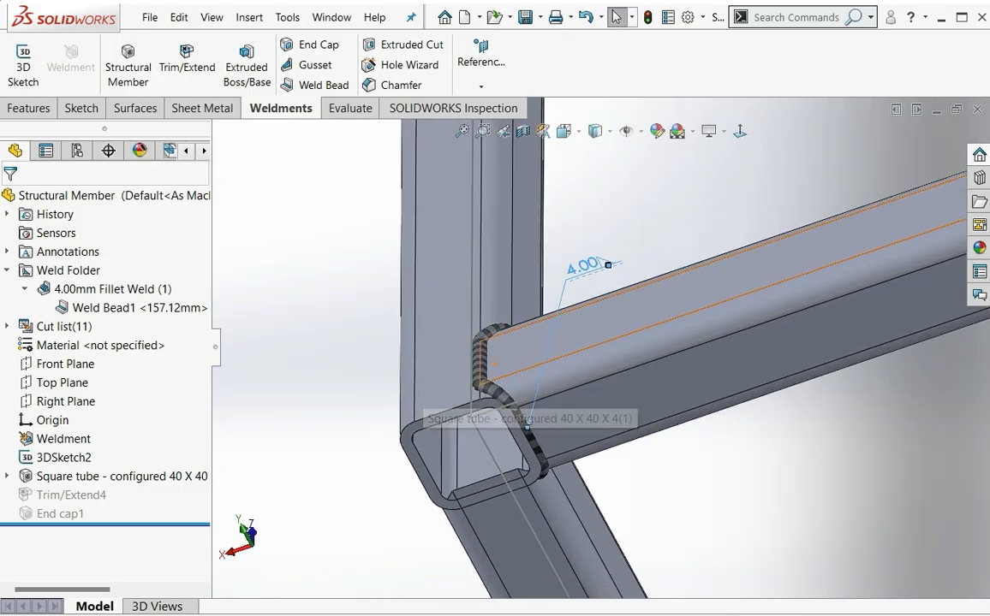
key(Escape)
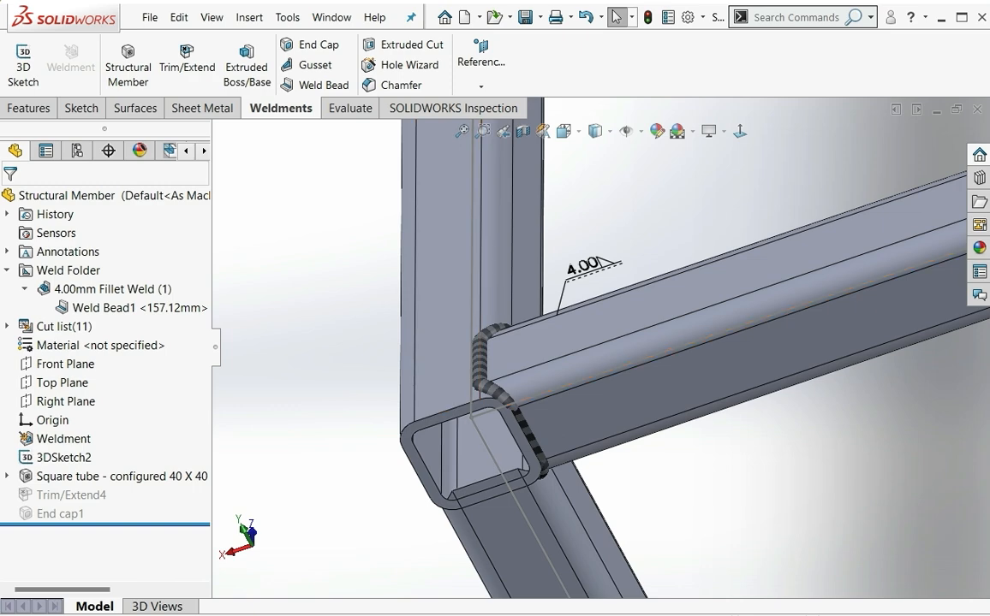
Examine the welded corner joint and its weld symbol within the square tube frame from several angles
scroll(600, 352, up, 4)
scroll(577, 382, up, 6)
scroll(754, 244, down, 2)
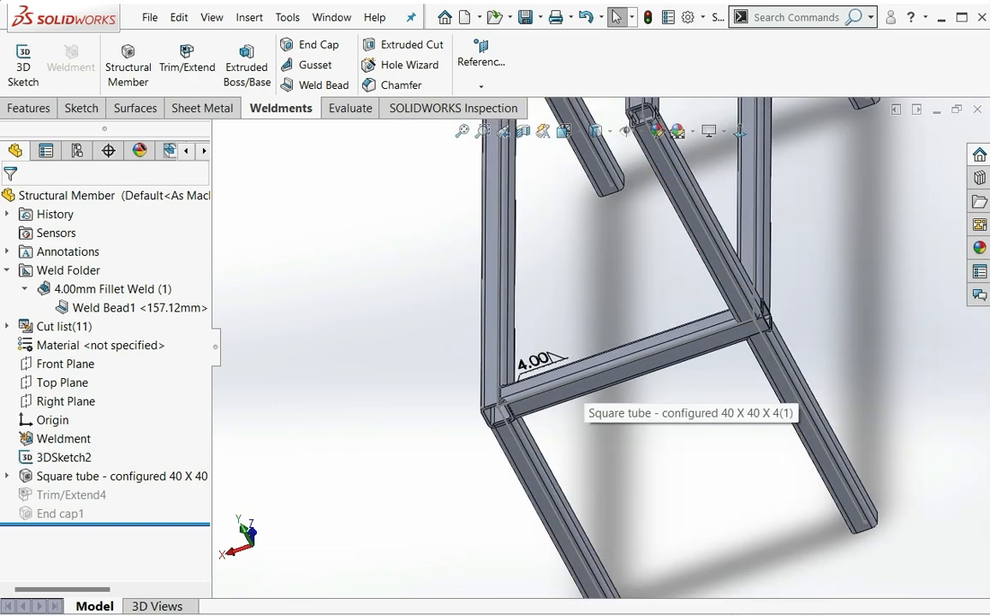
middle_drag(575, 387, 698, 299)
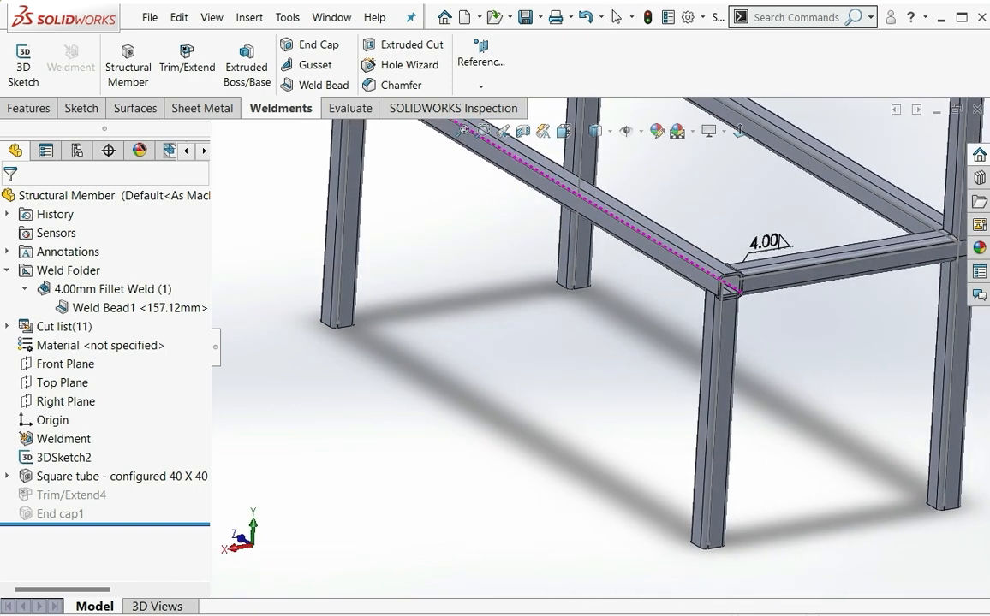
scroll(616, 308, up, 2)
scroll(672, 282, down, 8)
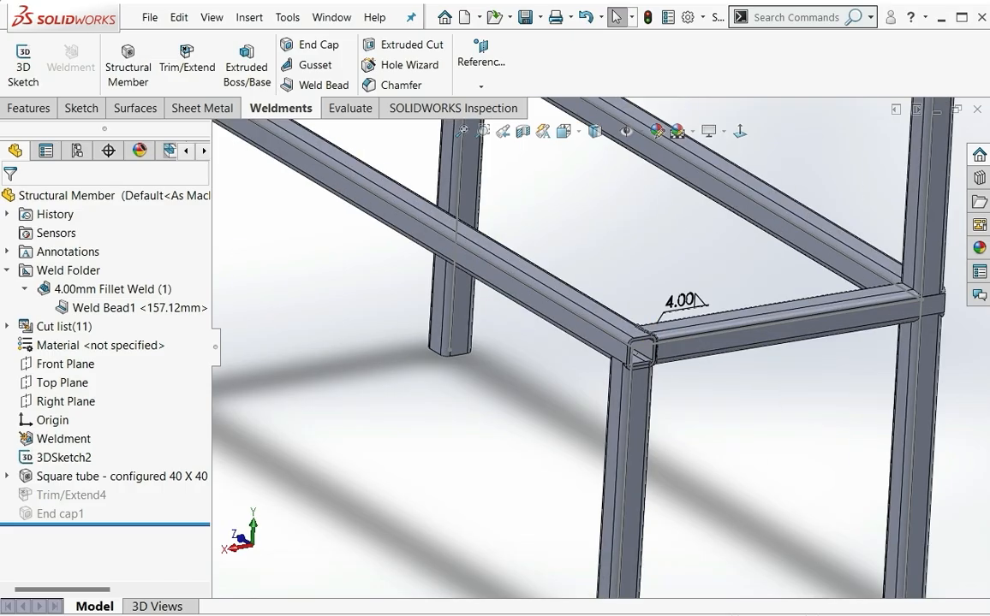
mouse_move(582, 342)
middle_down()
mouse_move(467, 349)
mouse_move(499, 346)
middle_up()
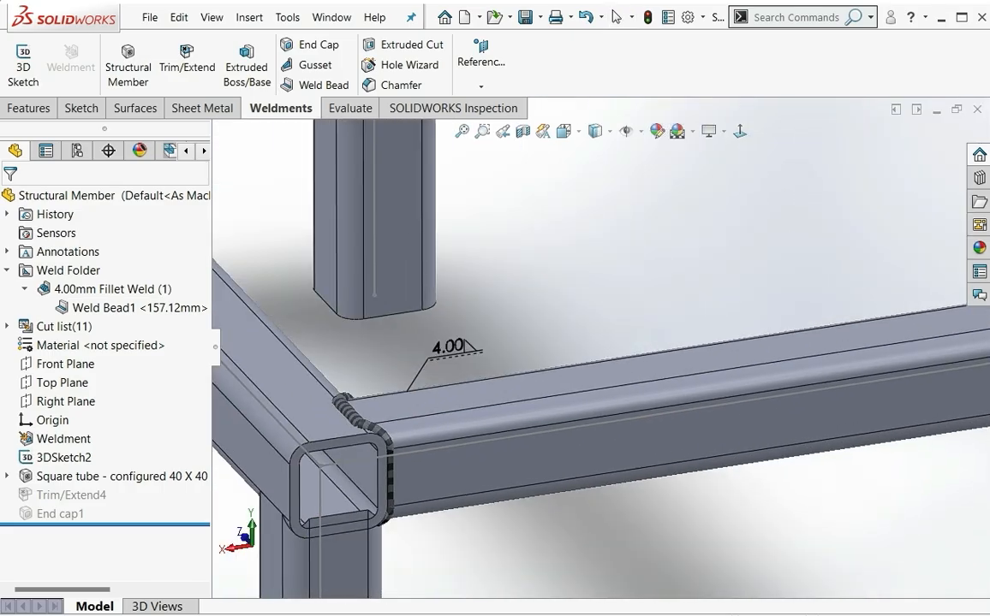
scroll(498, 346, up, 1)
scroll(479, 347, down, 2)
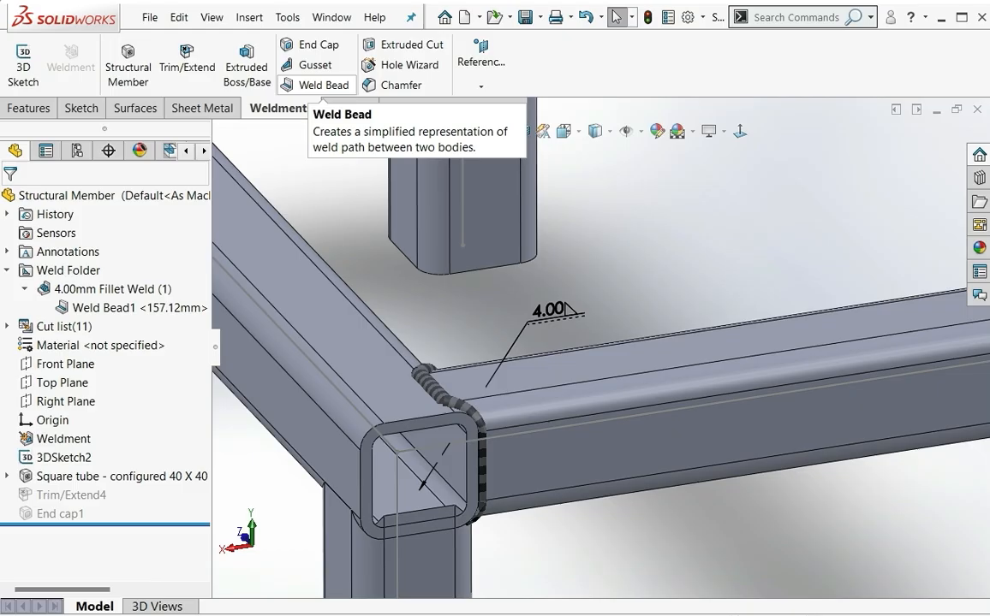
scroll(390, 378, up, 2)
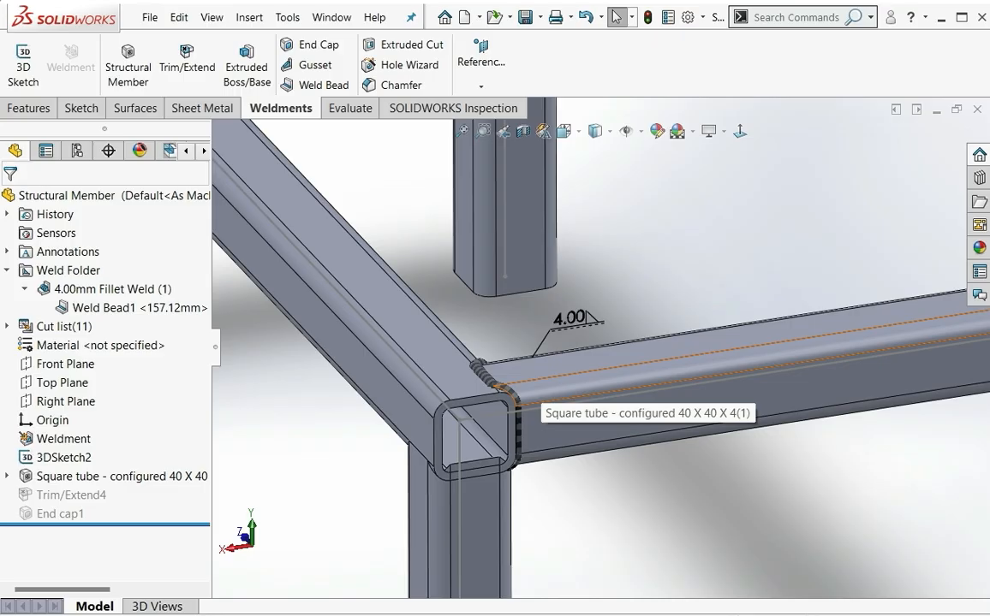
scroll(512, 386, down, 2)
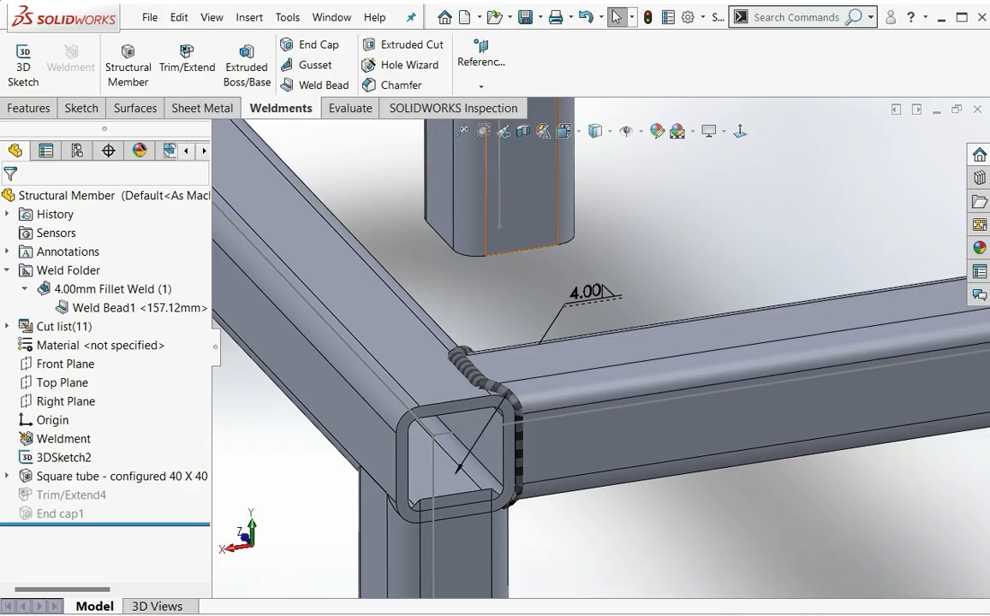
Review the annotation display filter, including the Welds option, in the document's Detailing properties
click(702, 17)
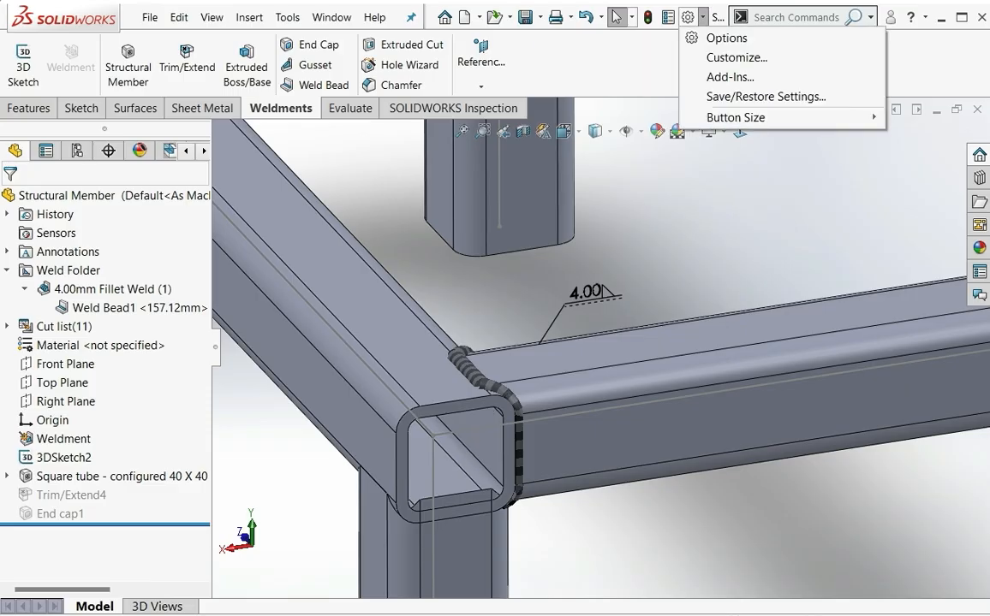
click(726, 37)
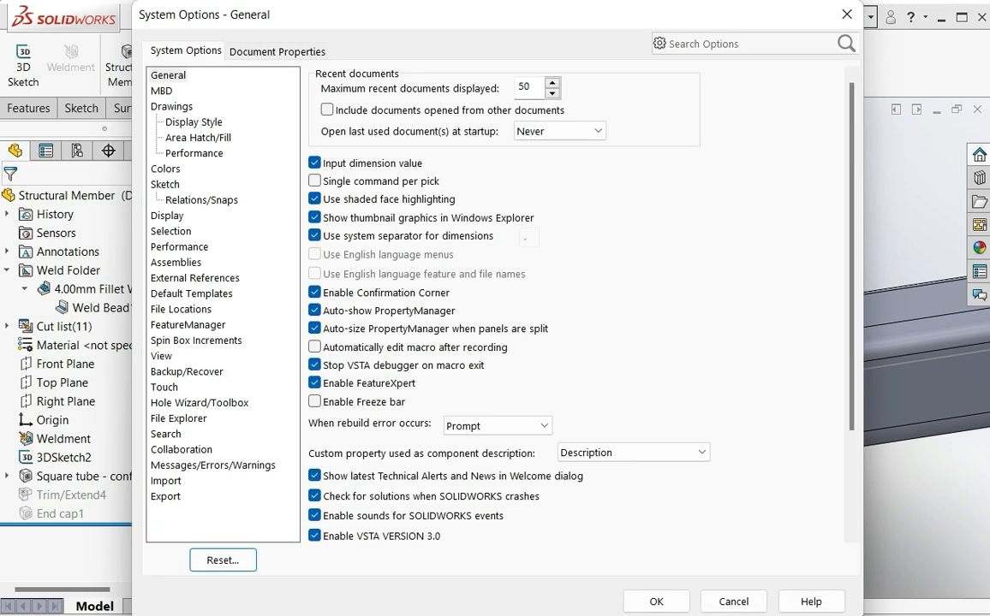
click(278, 52)
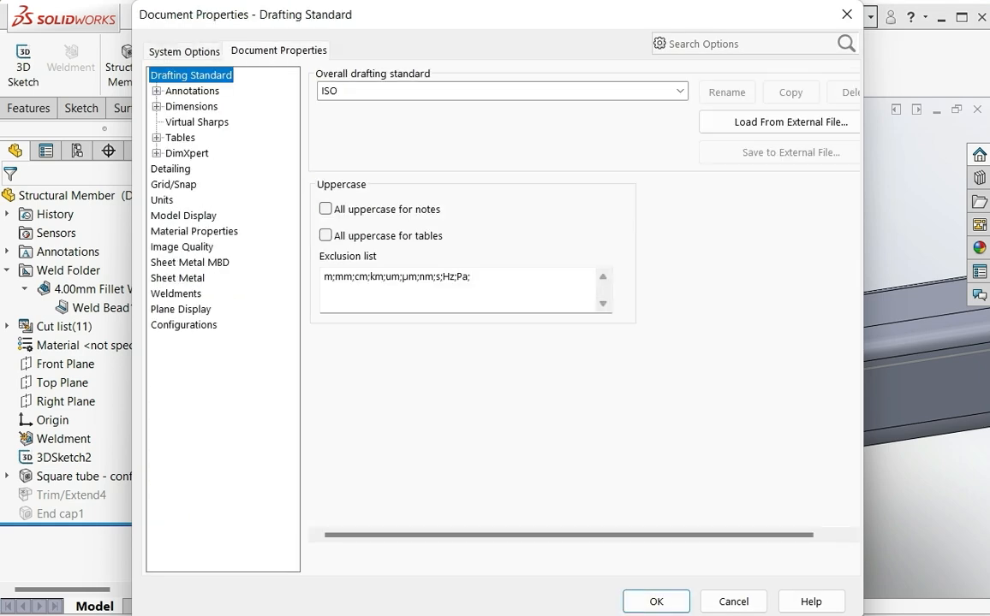
click(171, 170)
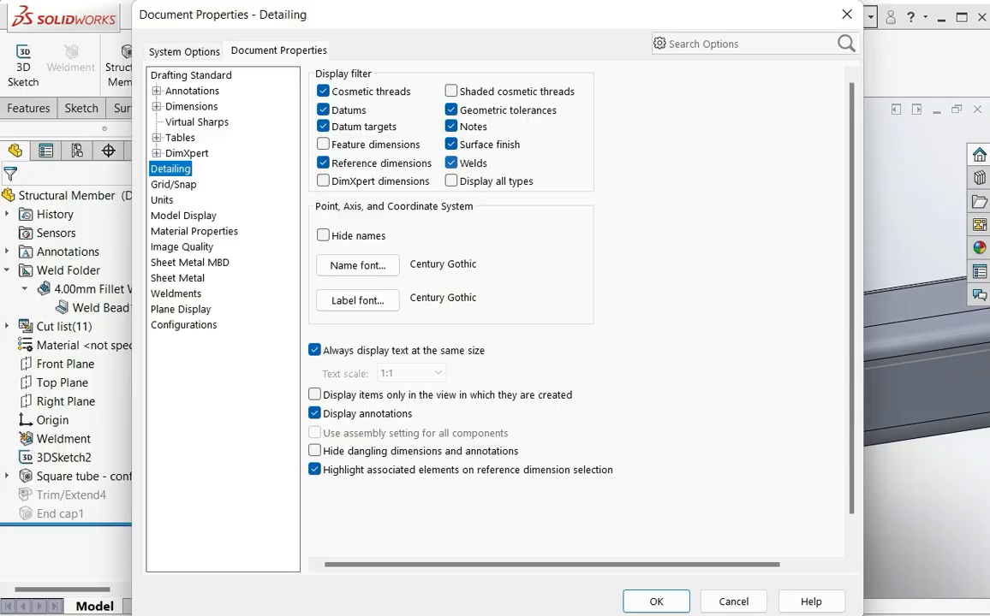
key(Return)
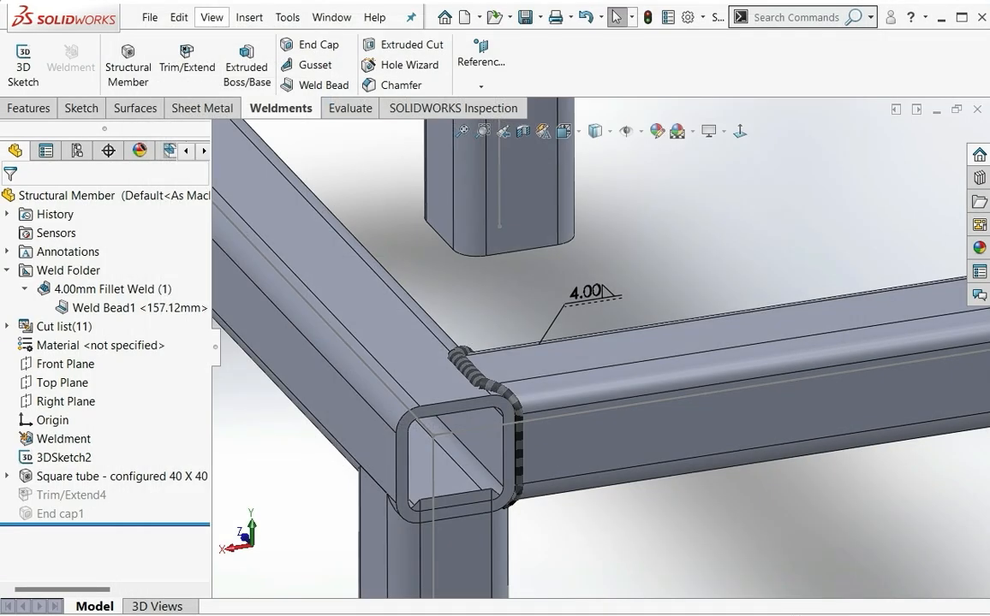
Check the Weld Bead visibility setting among the hide/show types and inspect the welded corner of the frame
click(211, 17)
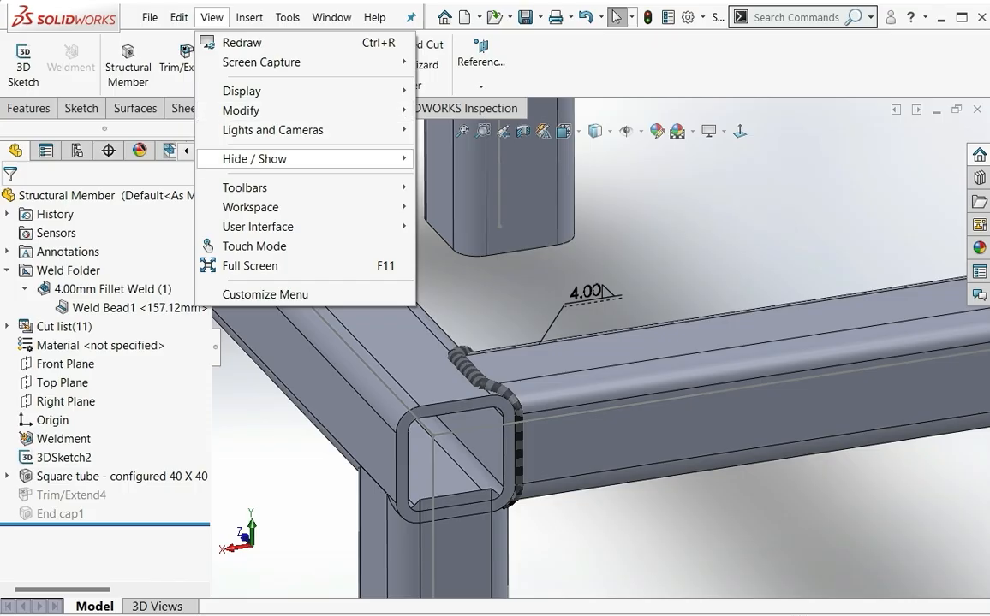
mouse_move(257, 158)
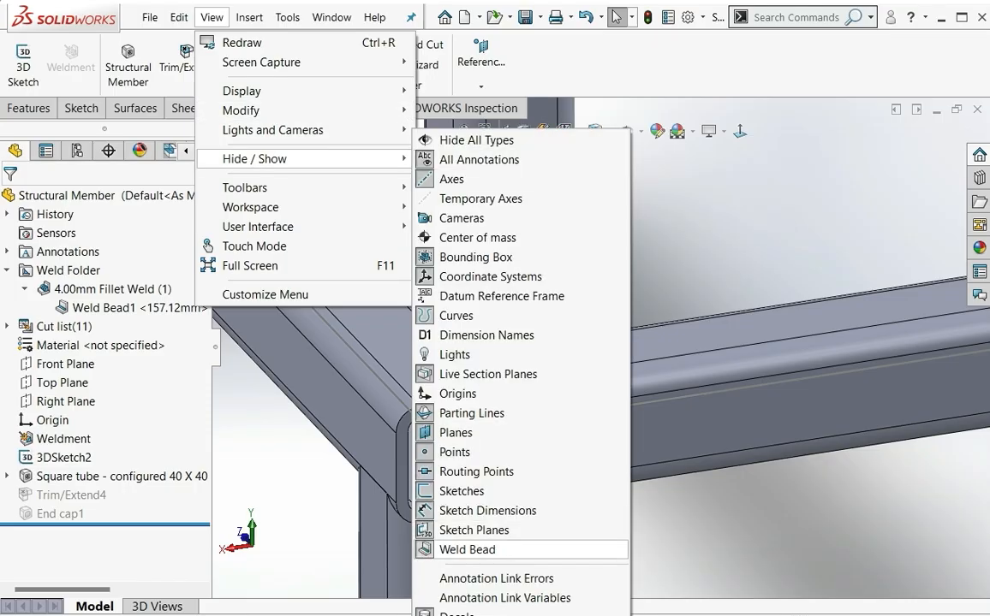
click(466, 550)
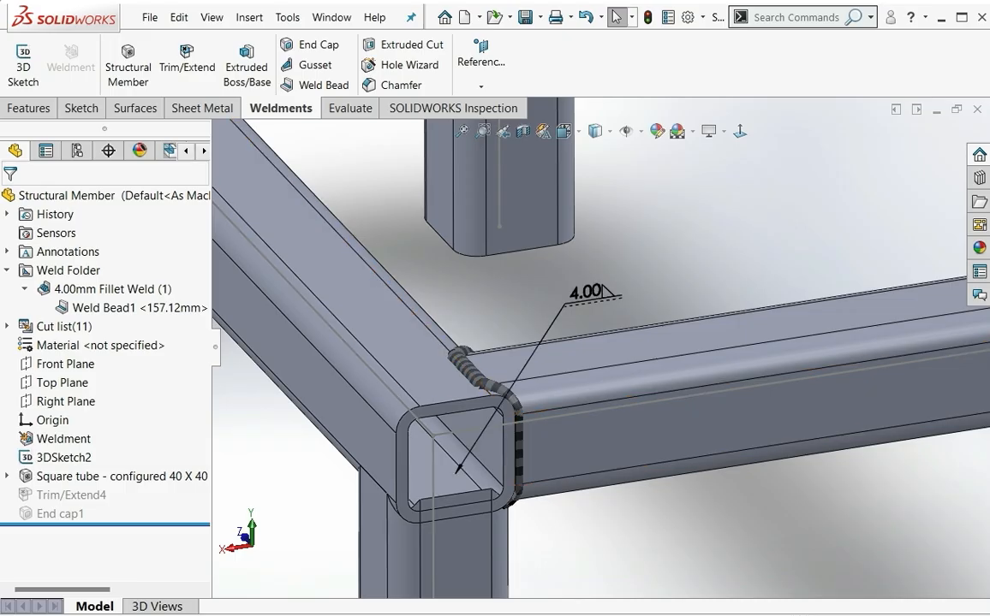
scroll(655, 274, up, 2)
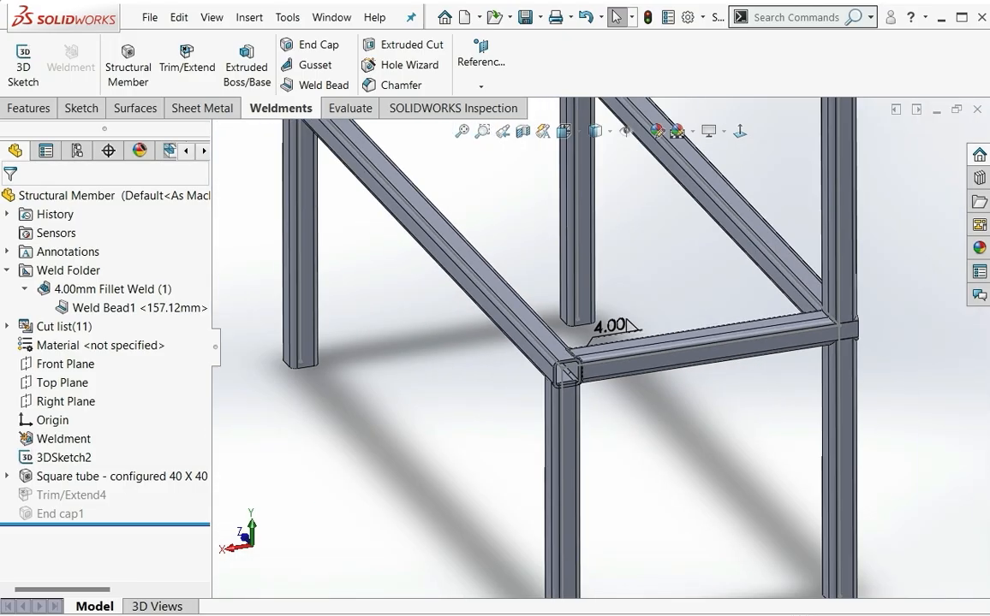
scroll(661, 269, down, 3)
middle_drag(659, 421, 565, 429)
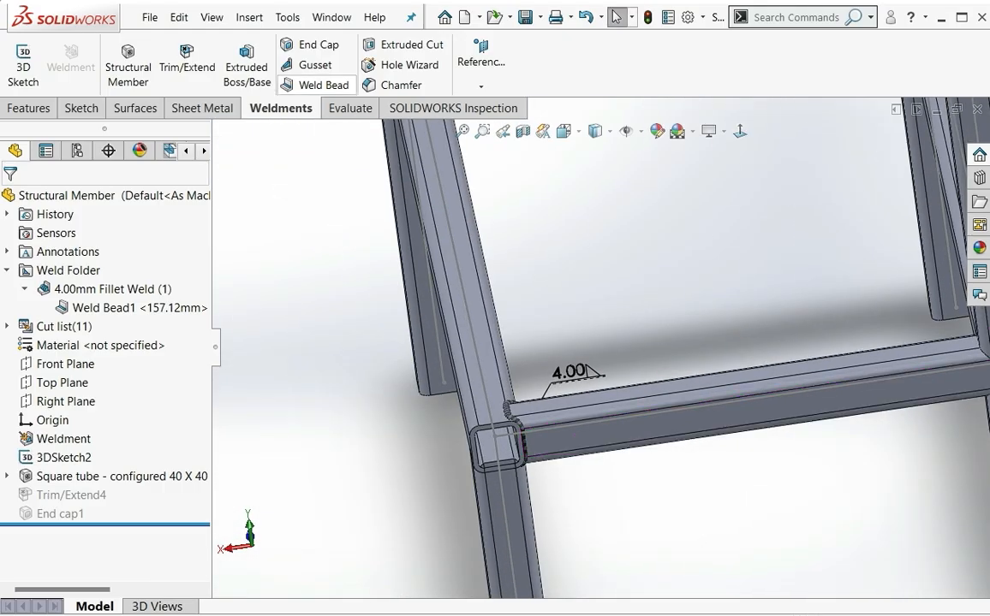